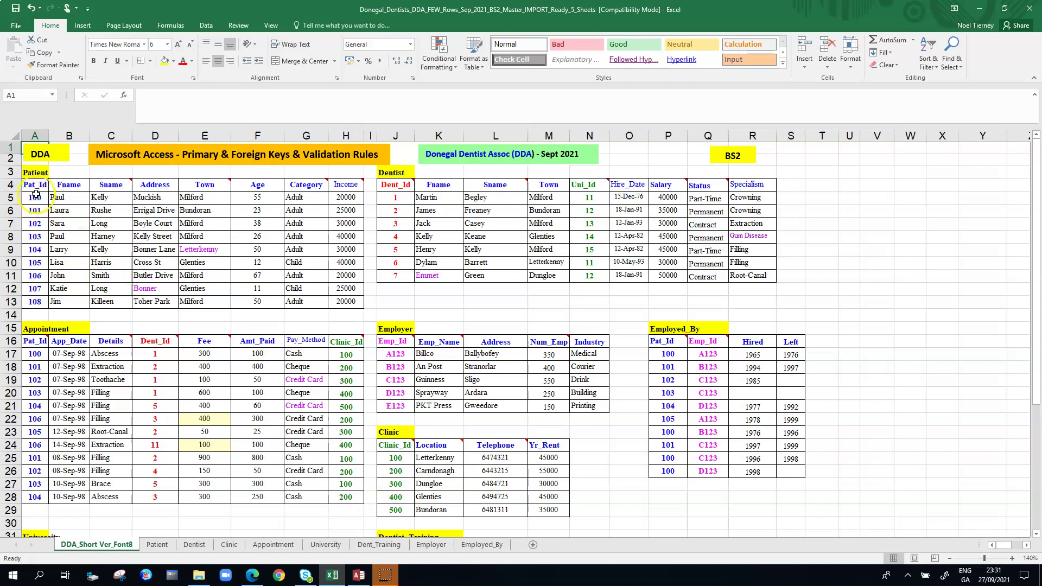
# Step: Examine the Patient, Dentist, Appointment and Employer tables on the DDA_Short Ver_Font8 overview sheet
pyautogui.moveTo(31, 179); pyautogui.dragTo(342, 307)
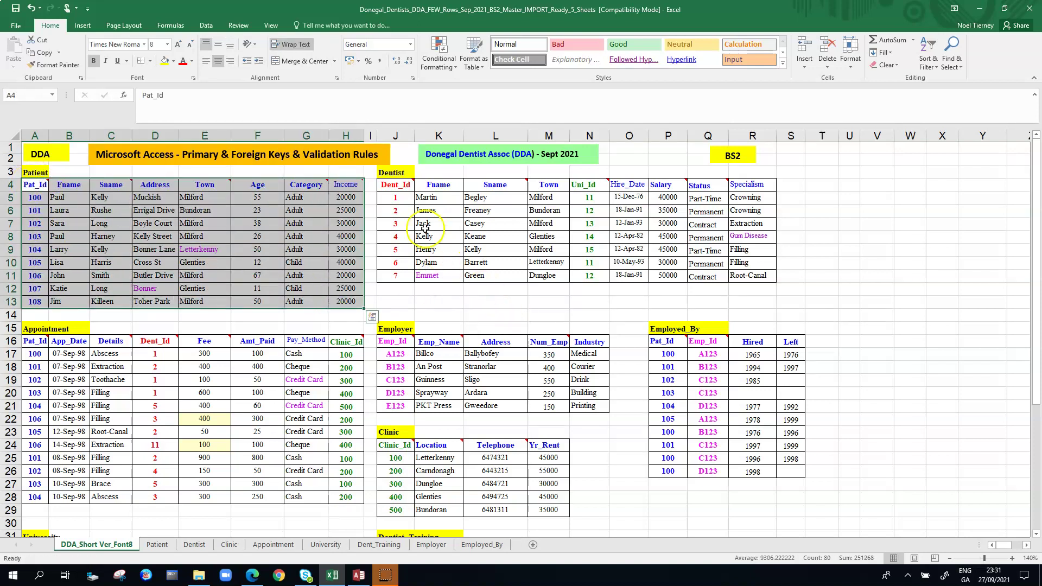
pyautogui.moveTo(392, 197); pyautogui.dragTo(761, 272)
pyautogui.moveTo(33, 354); pyautogui.dragTo(342, 497)
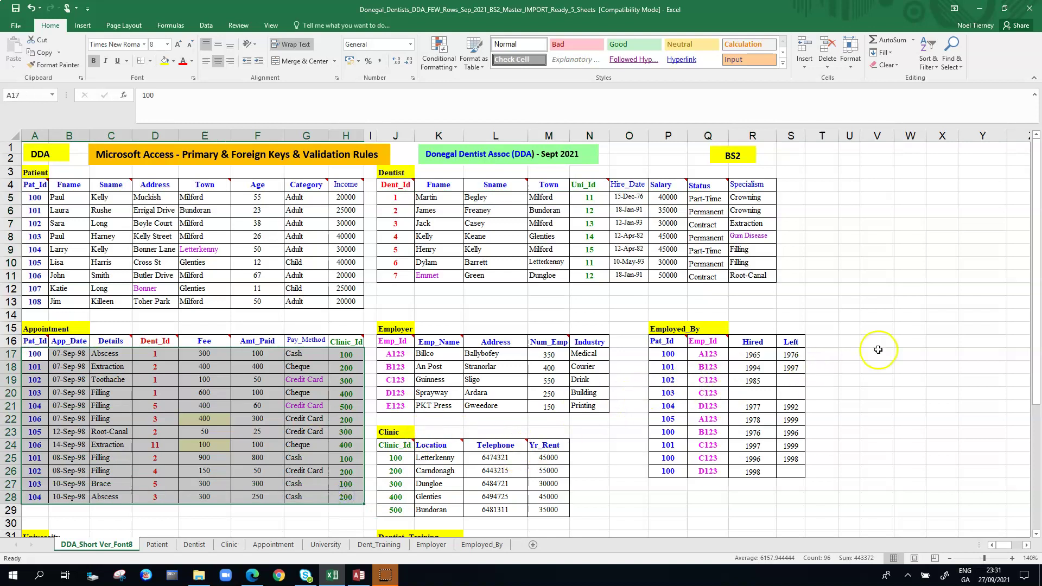
pyautogui.moveTo(1035, 324); pyautogui.dragTo(1011, 280)
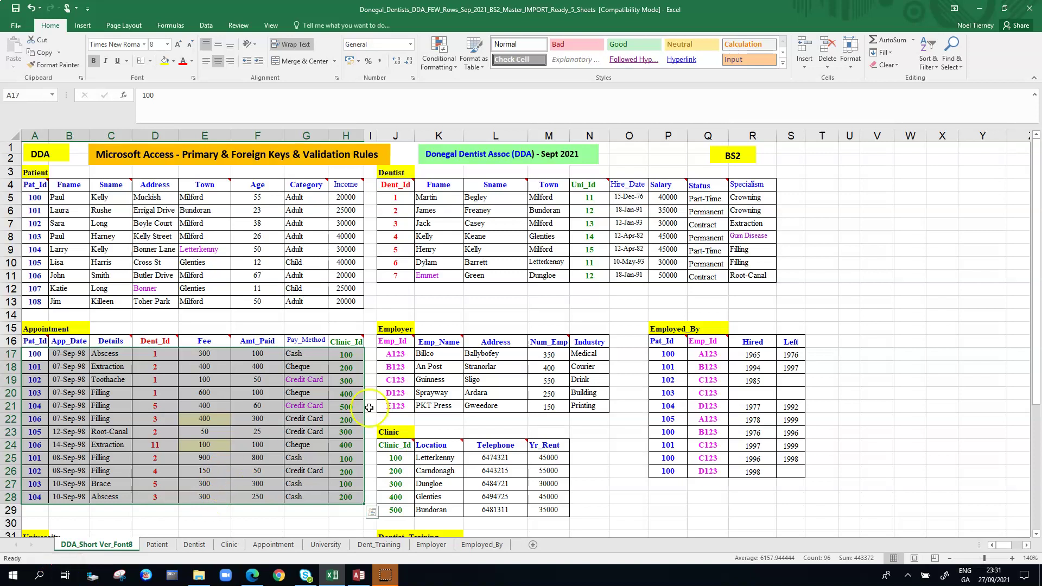
pyautogui.click(386, 394)
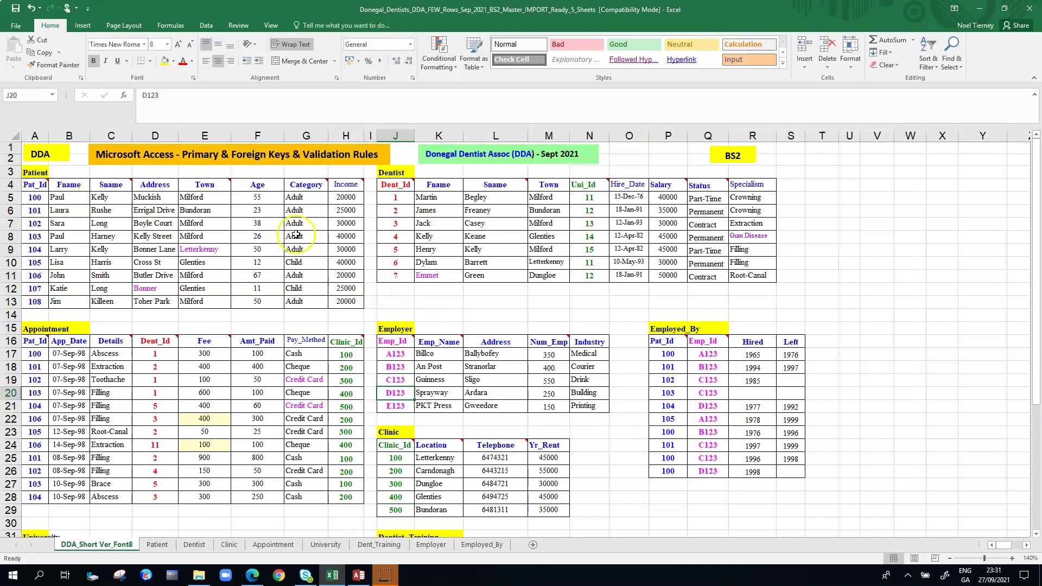
pyautogui.moveTo(318, 190)
# Step: Review the individual table sheets one by one, from Patient through Employed_By
pyautogui.click(157, 545)
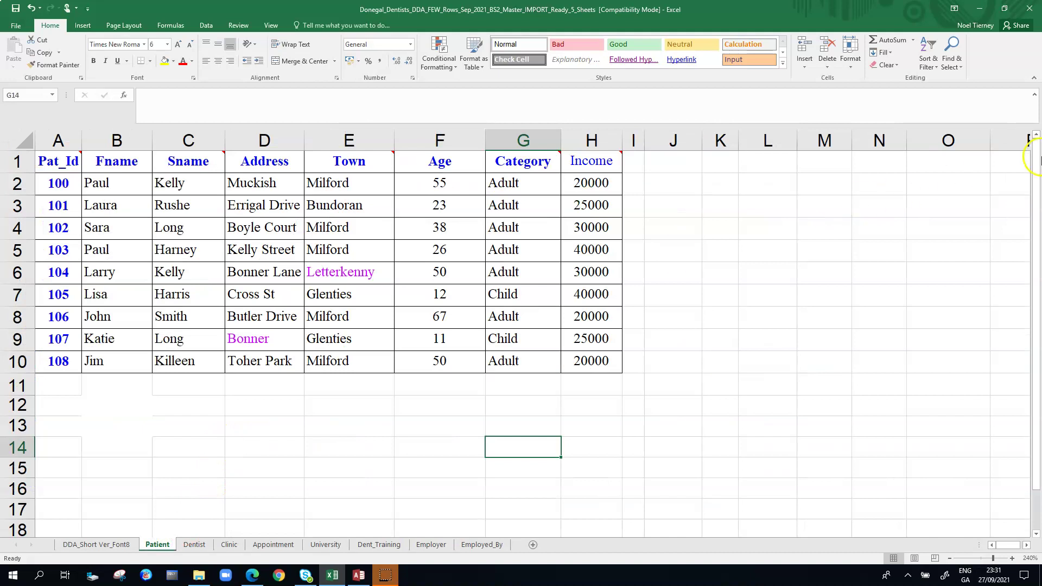
pyautogui.click(197, 546)
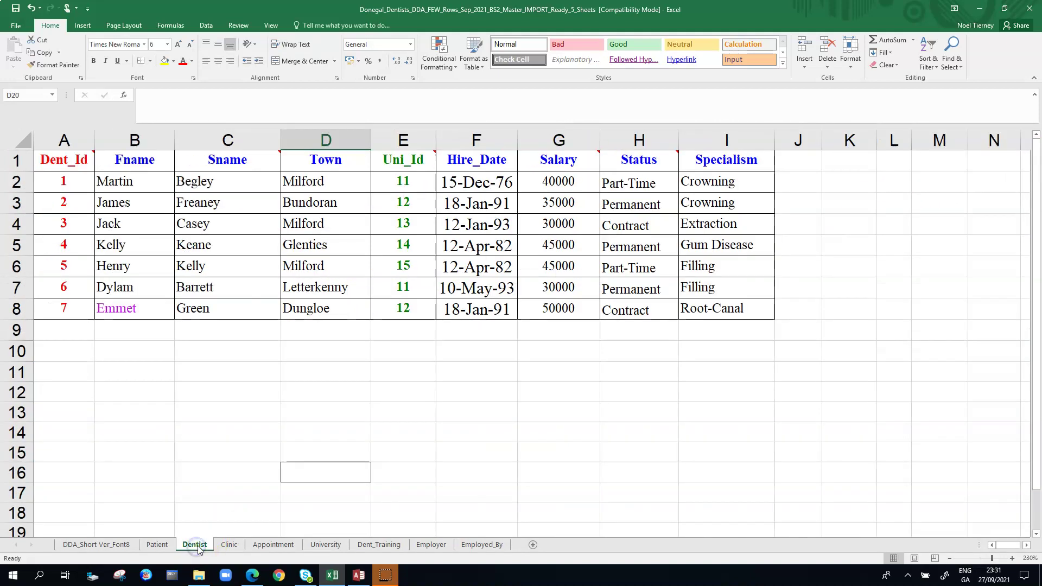
pyautogui.click(229, 545)
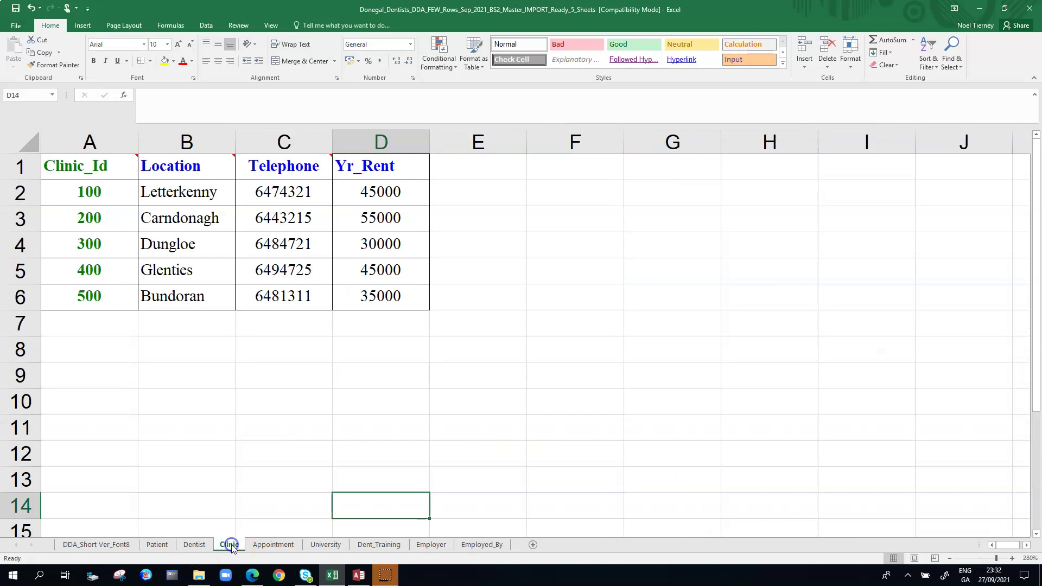
pyautogui.click(279, 545)
pyautogui.click(325, 545)
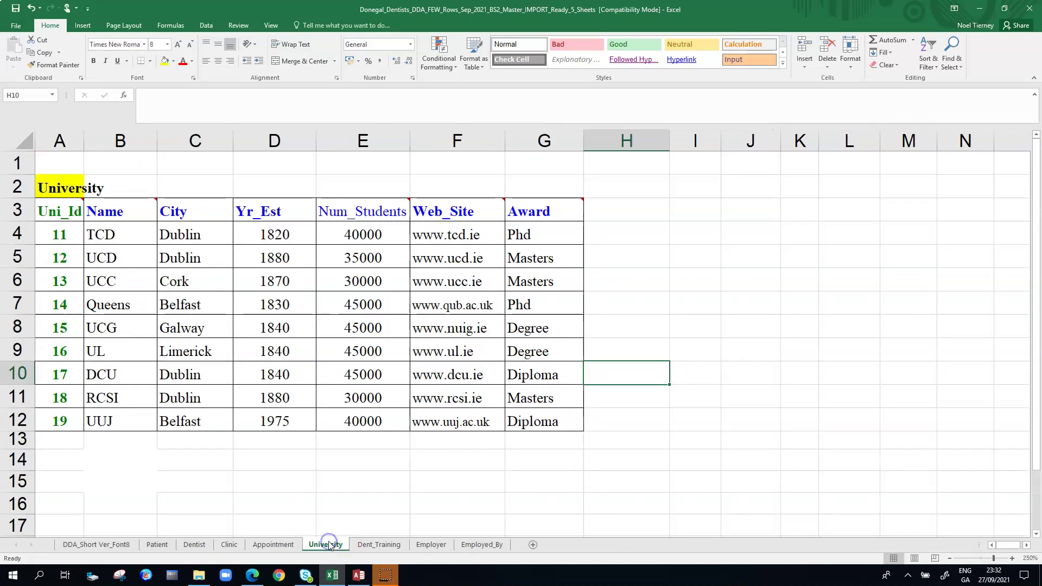
pyautogui.click(381, 545)
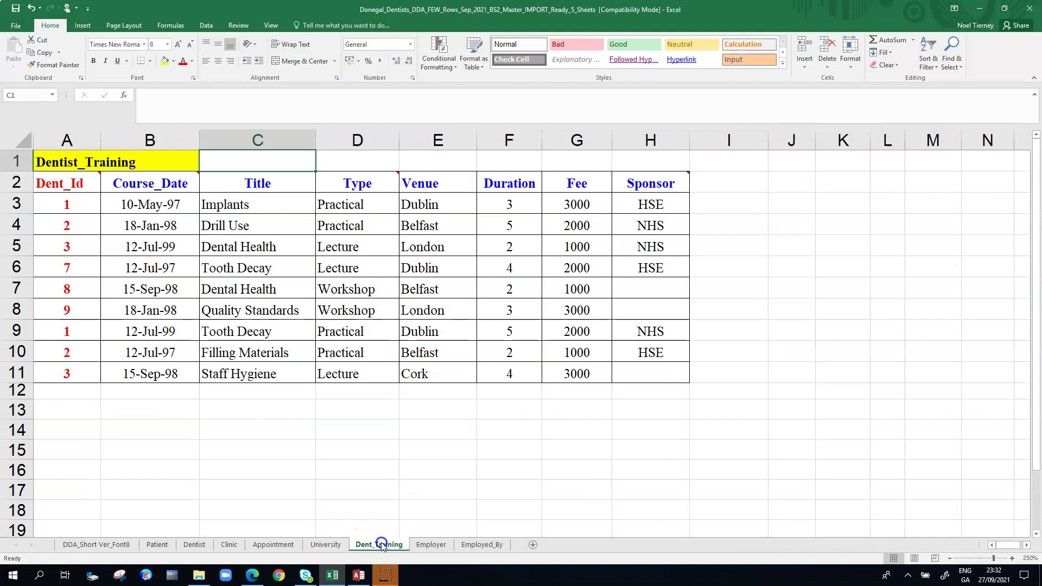
pyautogui.click(436, 545)
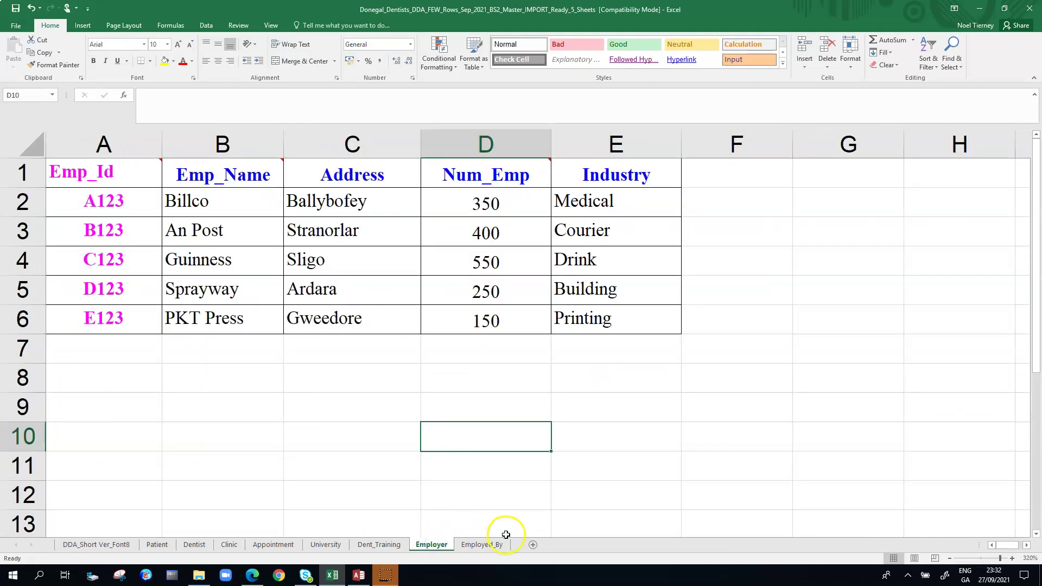
pyautogui.click(483, 546)
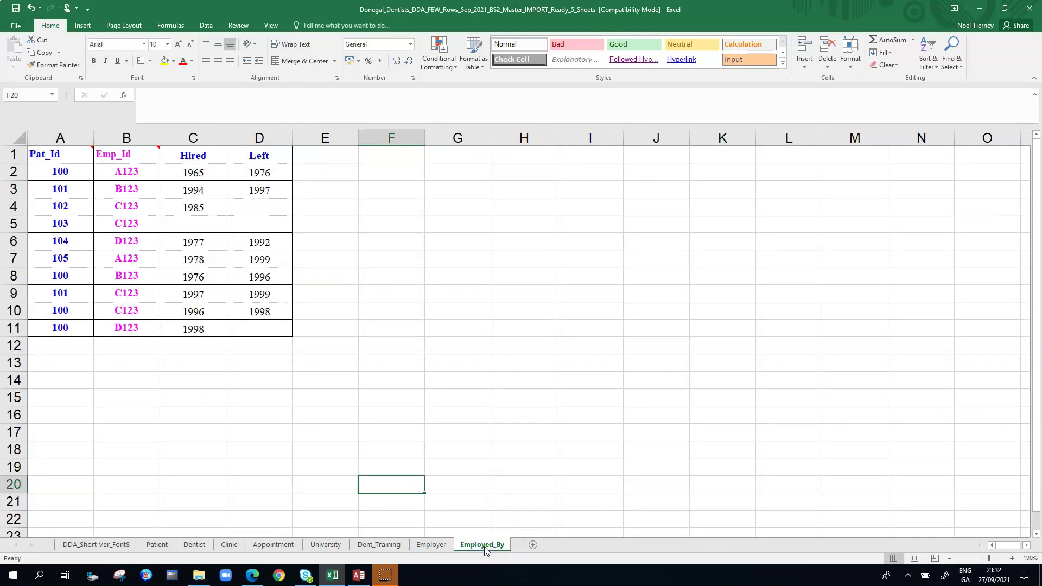
# Step: Fill the header row of the Patient sheet, from Pat_Id to Income, with yellow
pyautogui.click(164, 548)
pyautogui.click(163, 549)
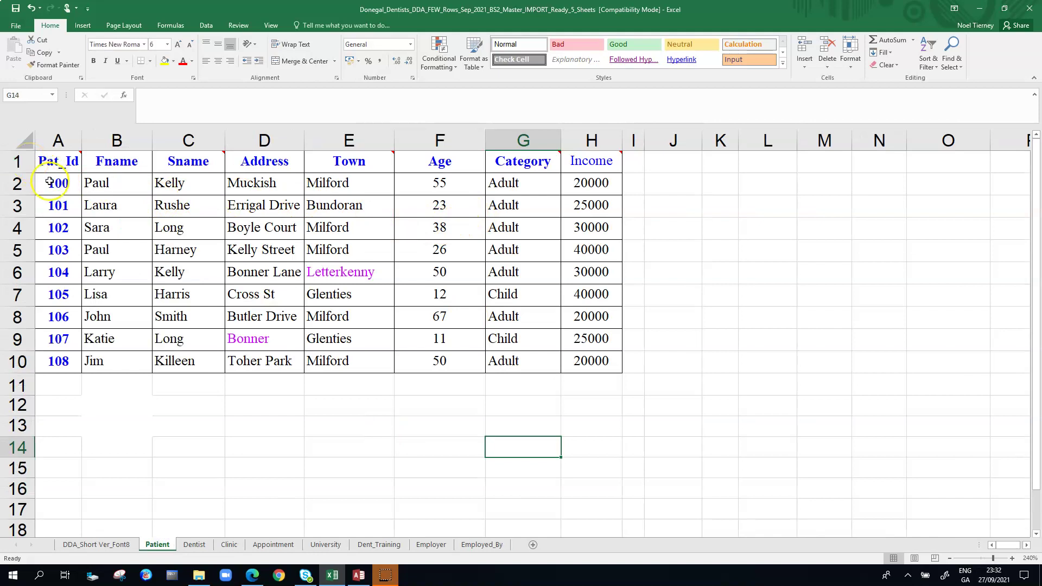
pyautogui.moveTo(60, 170)
pyautogui.moveTo(60, 169); pyautogui.dragTo(588, 357)
pyautogui.doubleClick(601, 356)
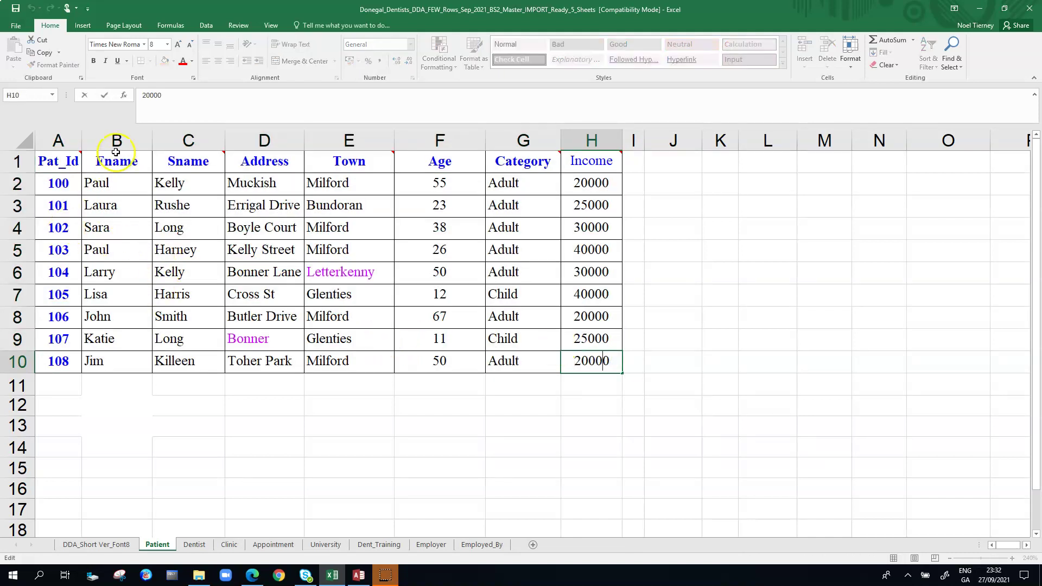
pyautogui.moveTo(57, 163); pyautogui.dragTo(601, 162)
pyautogui.click(164, 60)
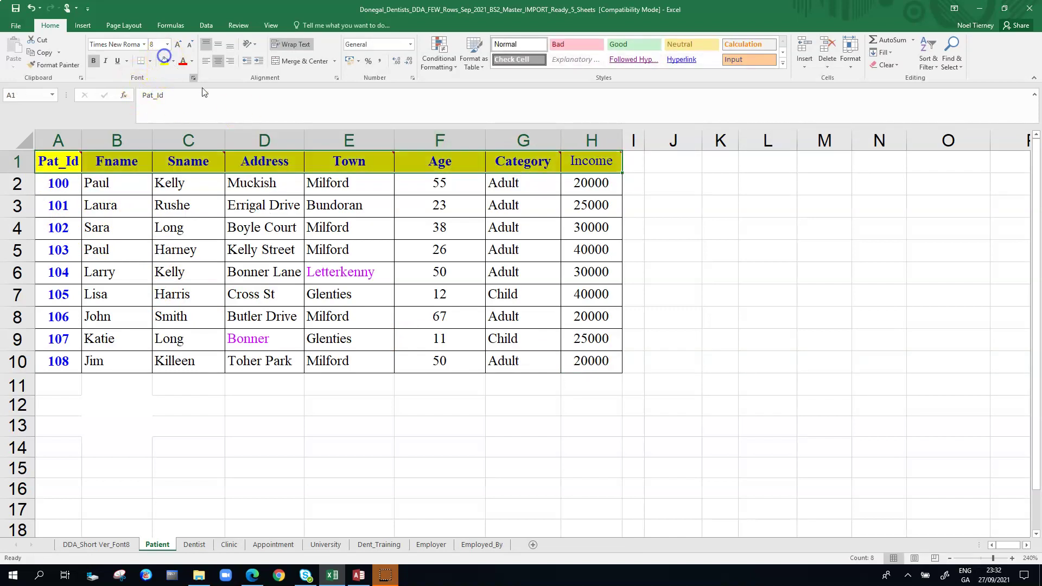
pyautogui.click(278, 386)
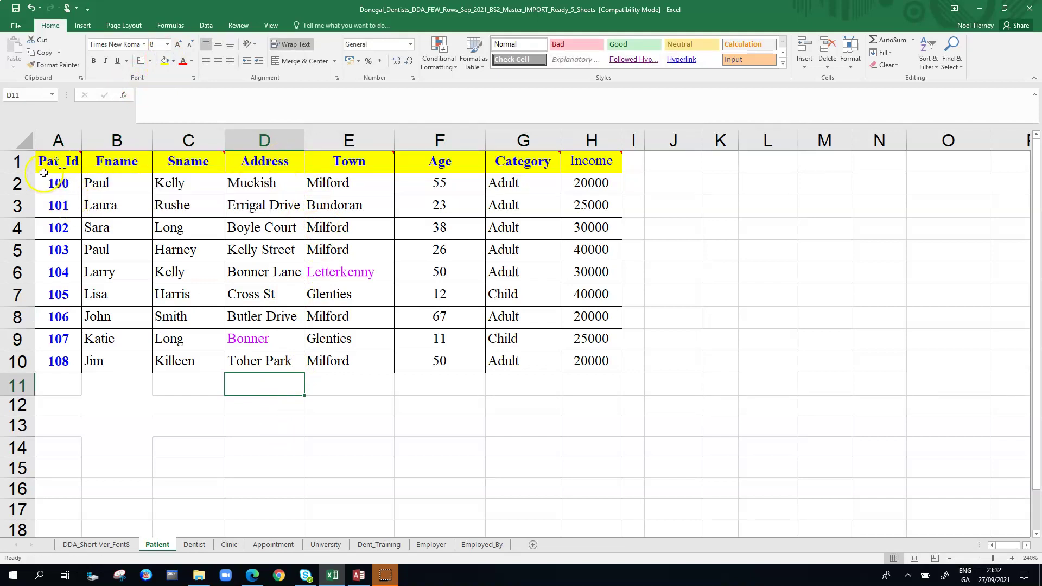
# Step: Examine the Patient sheet's header row, including the Pat_Id and Sname comments and the Address and Town fields
pyautogui.click(266, 183)
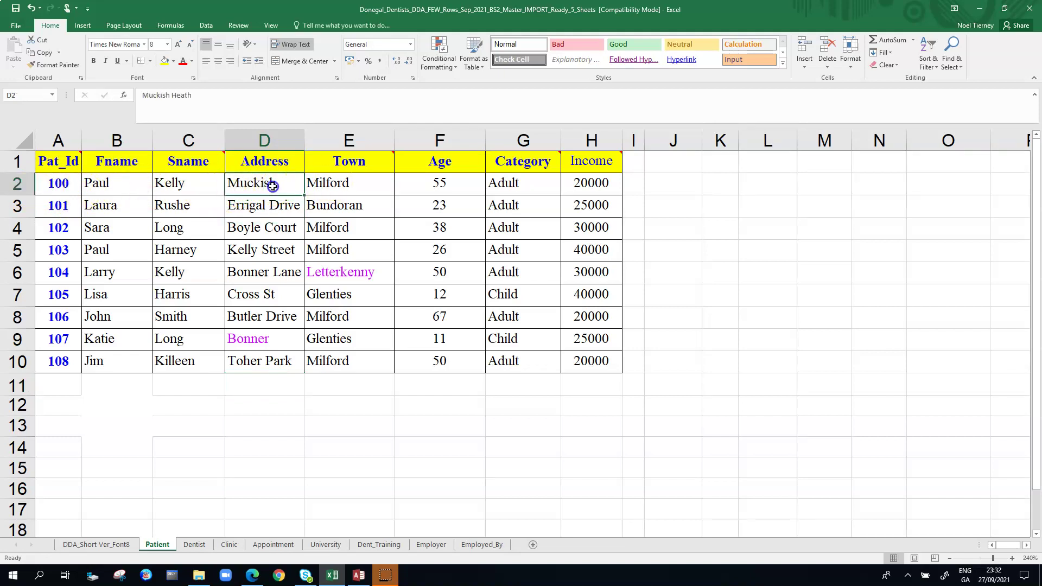
pyautogui.click(354, 186)
pyautogui.moveTo(54, 161); pyautogui.dragTo(575, 154)
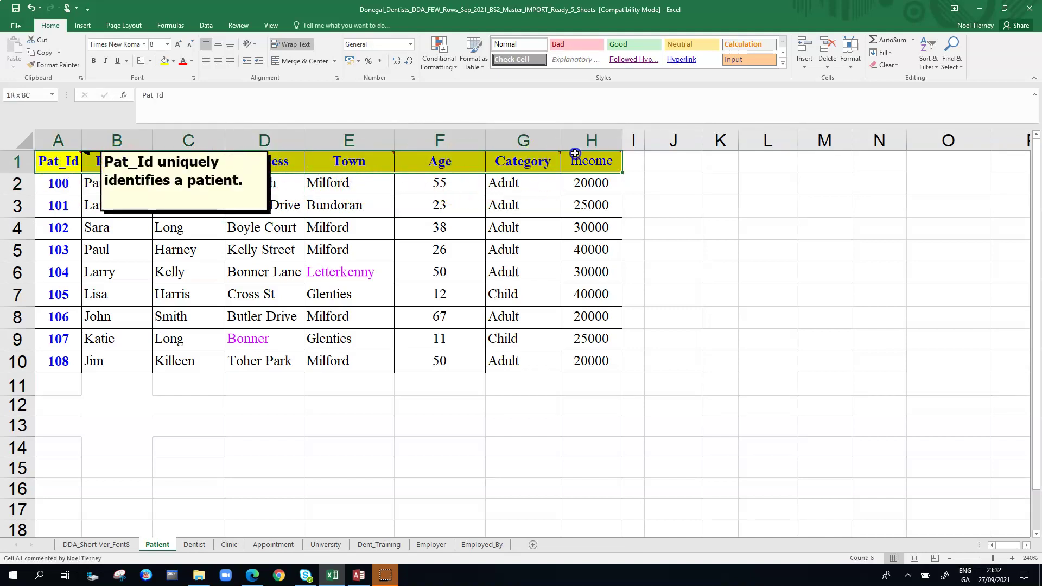
pyautogui.click(733, 244)
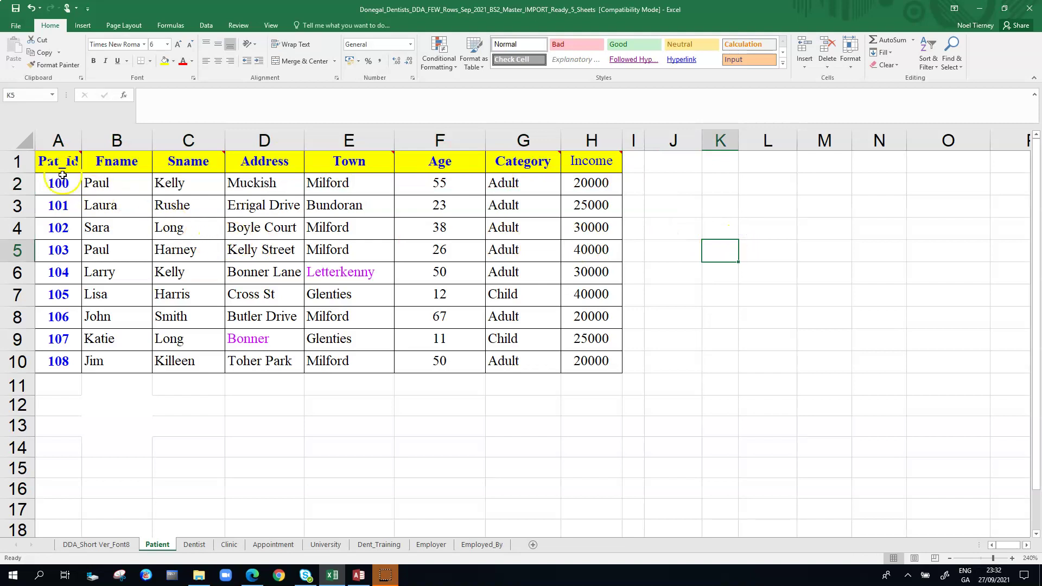
pyautogui.moveTo(59, 160)
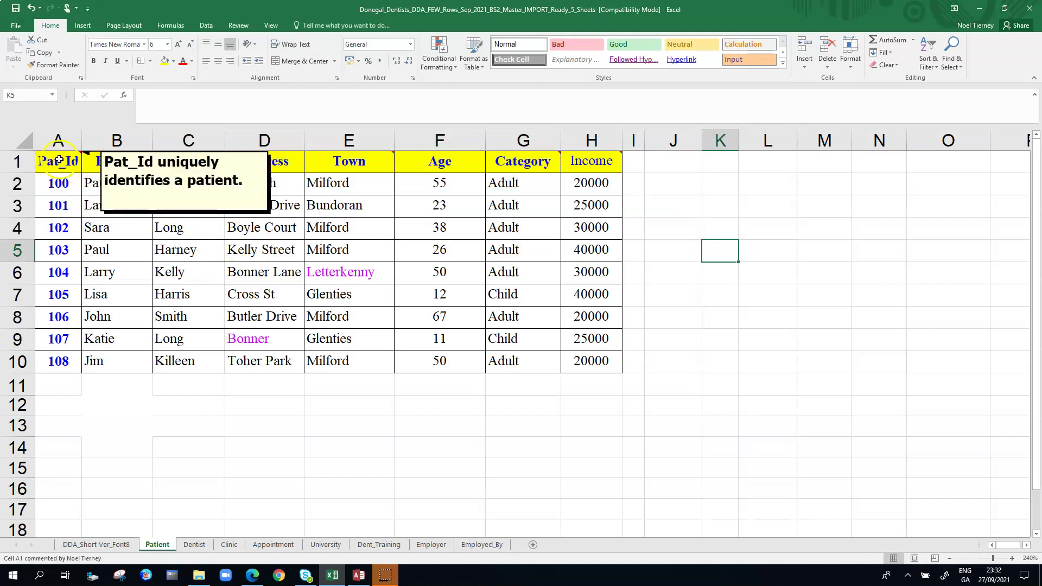
pyautogui.click(12, 162)
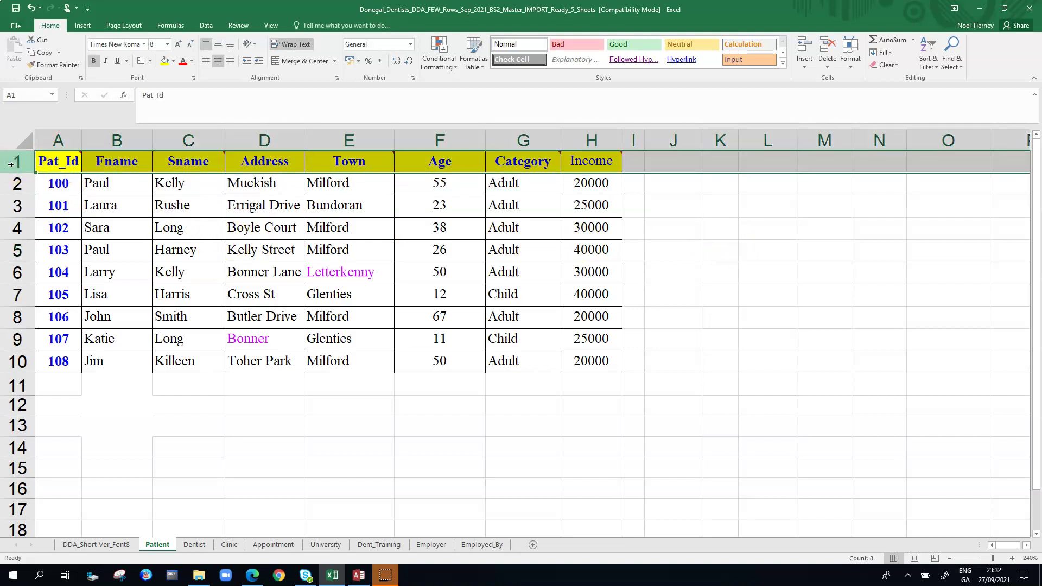
pyautogui.click(208, 273)
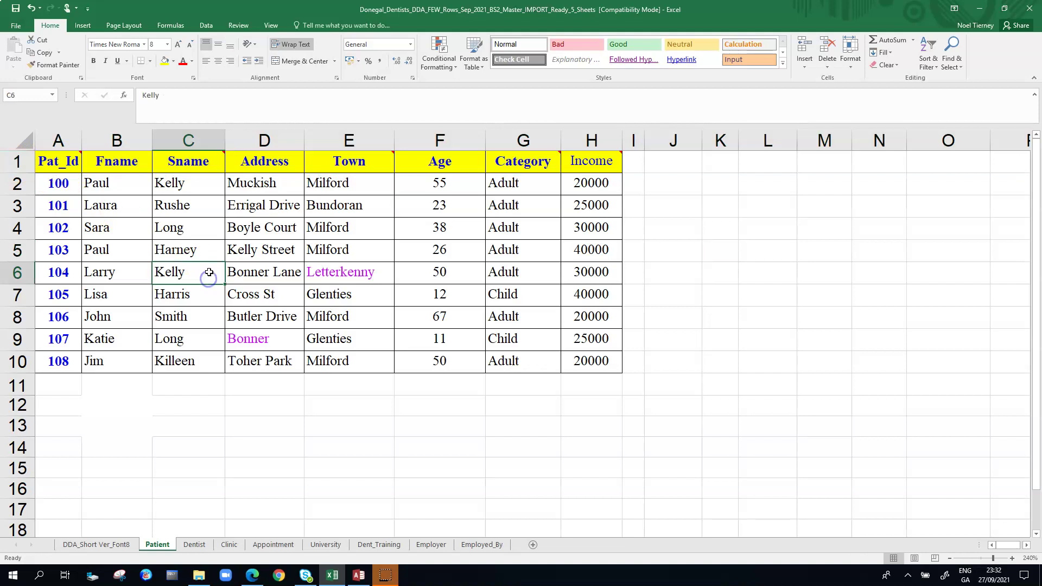
pyautogui.click(19, 163)
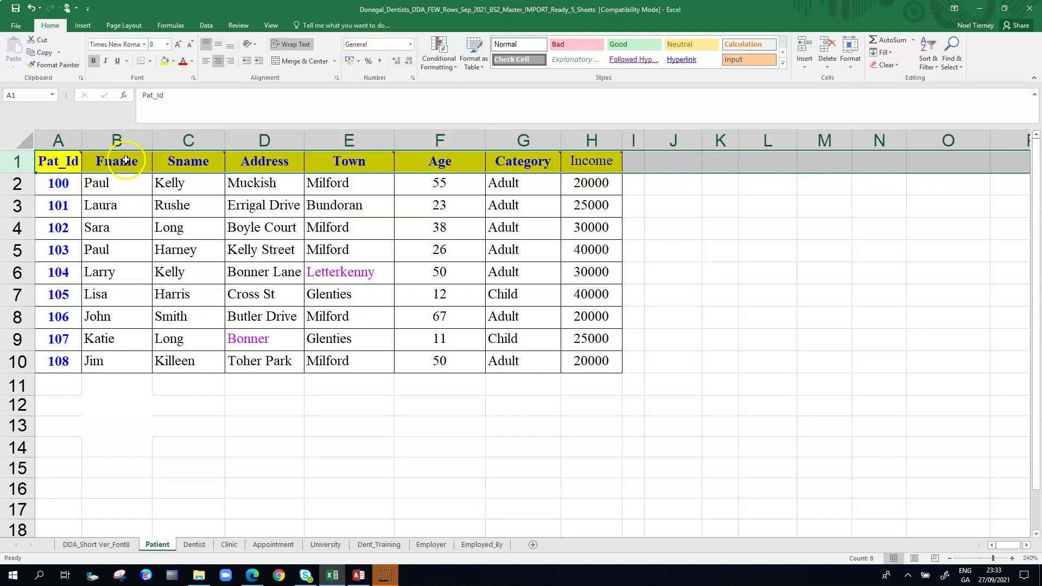
pyautogui.moveTo(156, 167)
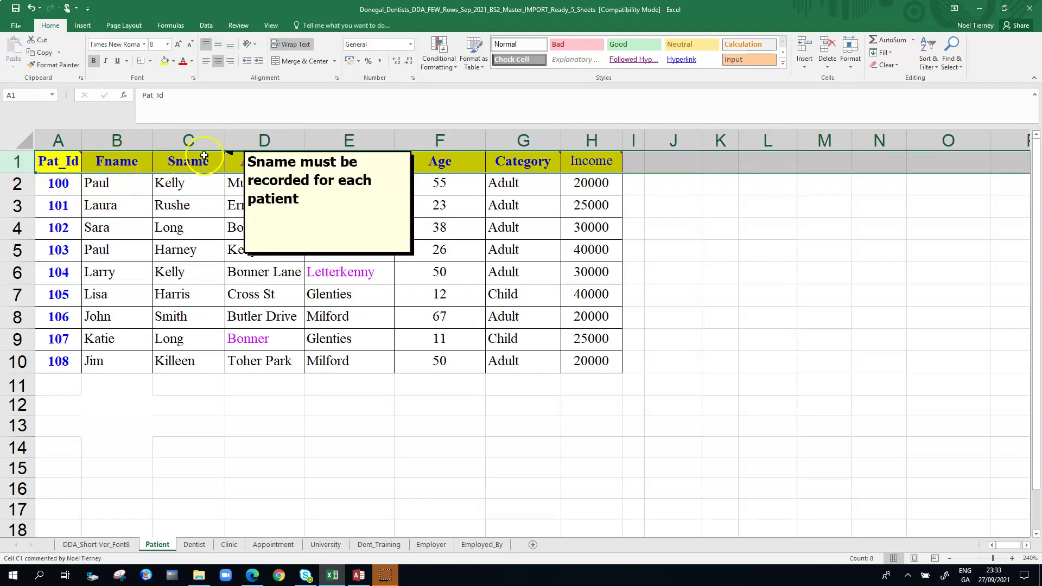
pyautogui.click(205, 163)
pyautogui.click(260, 164)
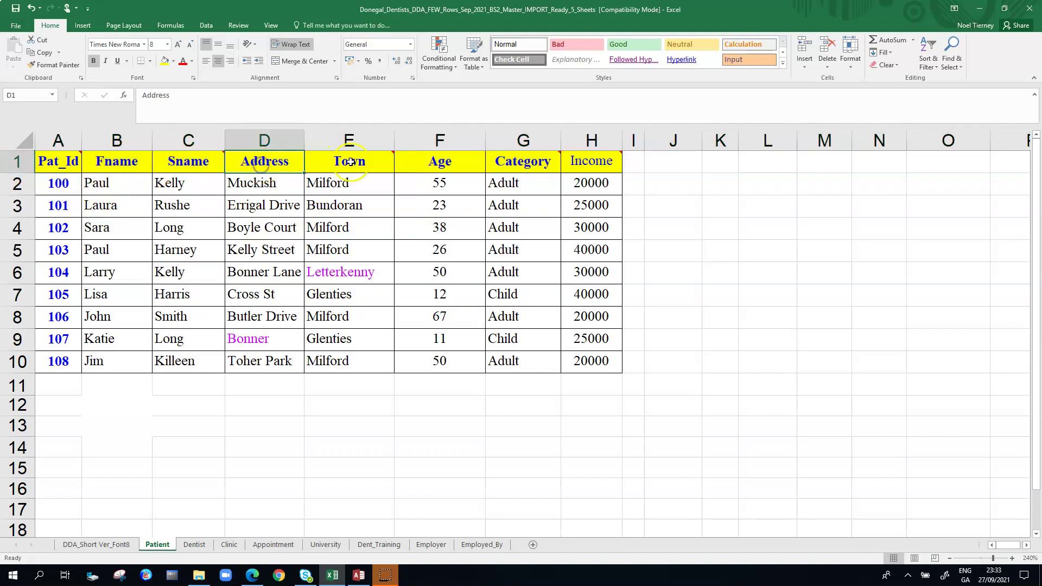
pyautogui.click(351, 162)
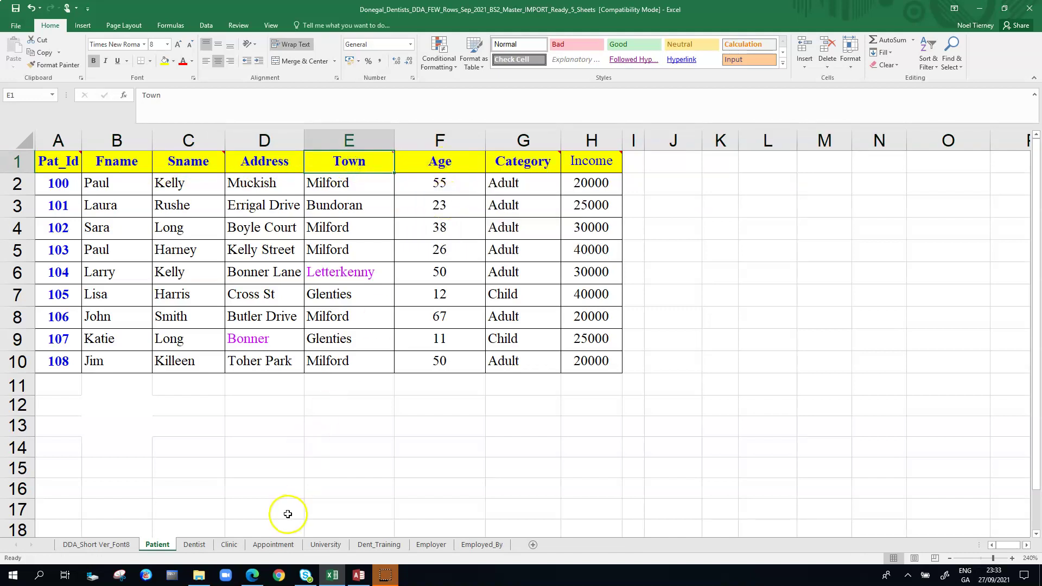
# Step: Fill the header cells of the Dentist sheet, from Dent_Id to Specialism, with yellow
pyautogui.click(196, 545)
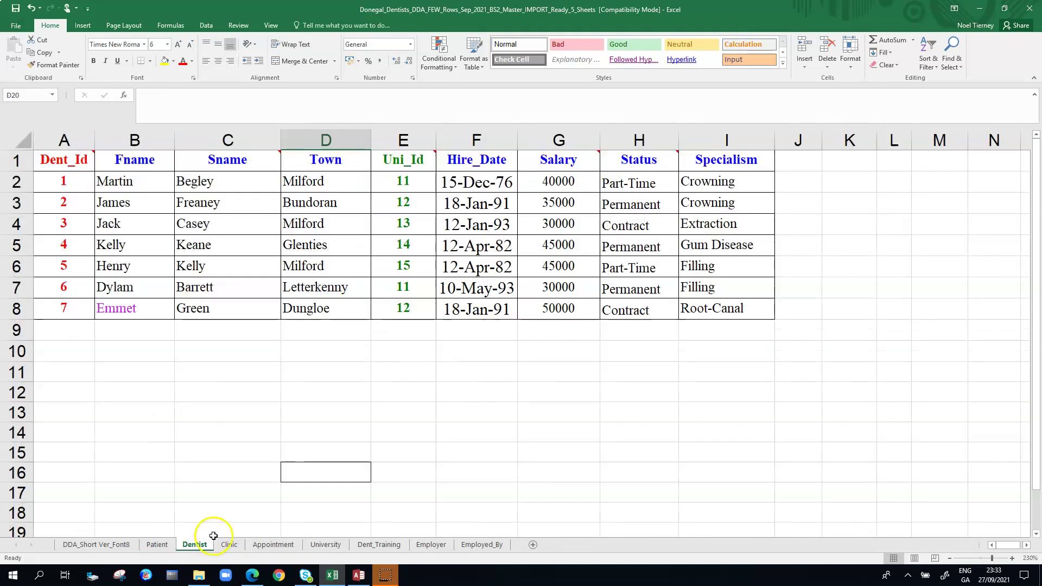
pyautogui.click(16, 161)
pyautogui.moveTo(44, 161); pyautogui.dragTo(718, 159)
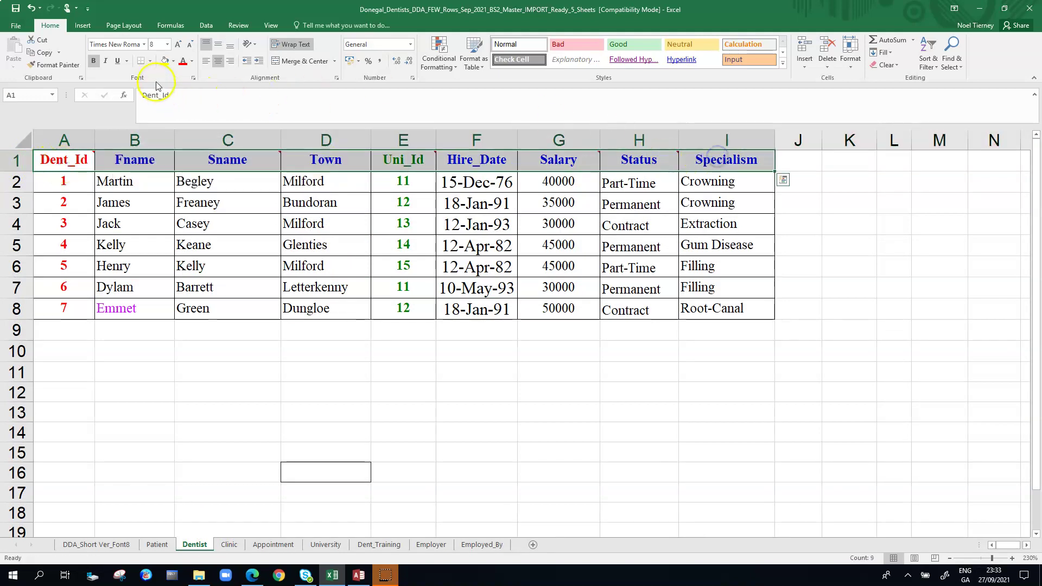
pyautogui.click(164, 61)
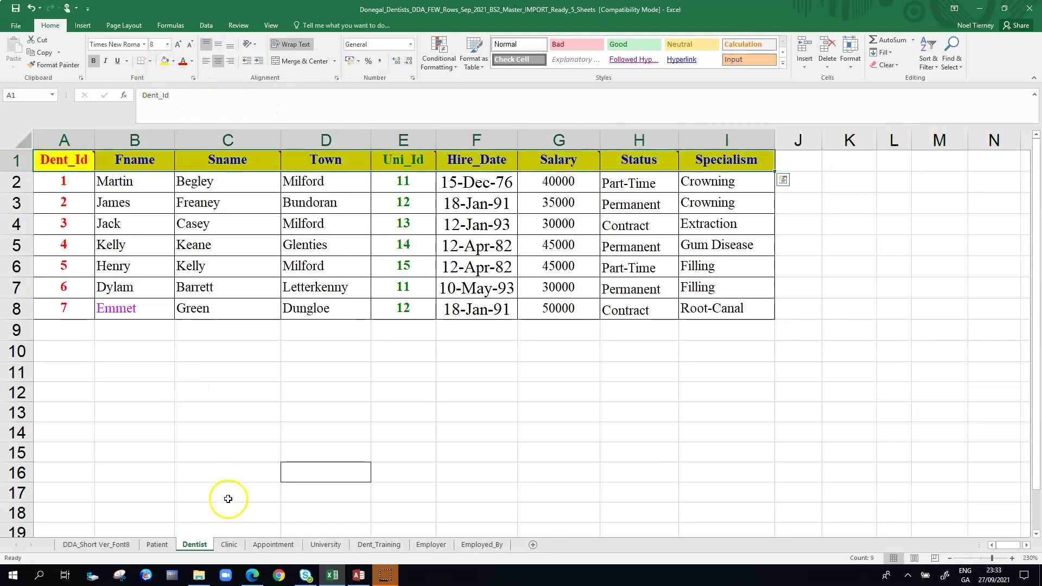
# Step: Fill the header cells of the Clinic sheet, from Clinic_Id to Yr_Rent, with yellow
pyautogui.click(229, 544)
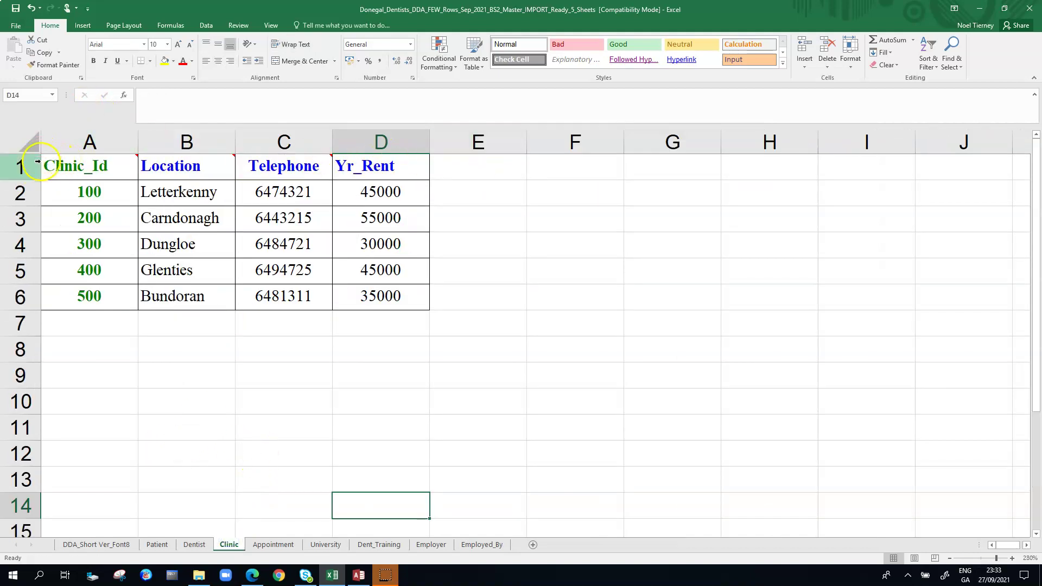
pyautogui.click(119, 167)
pyautogui.moveTo(119, 166); pyautogui.dragTo(383, 167)
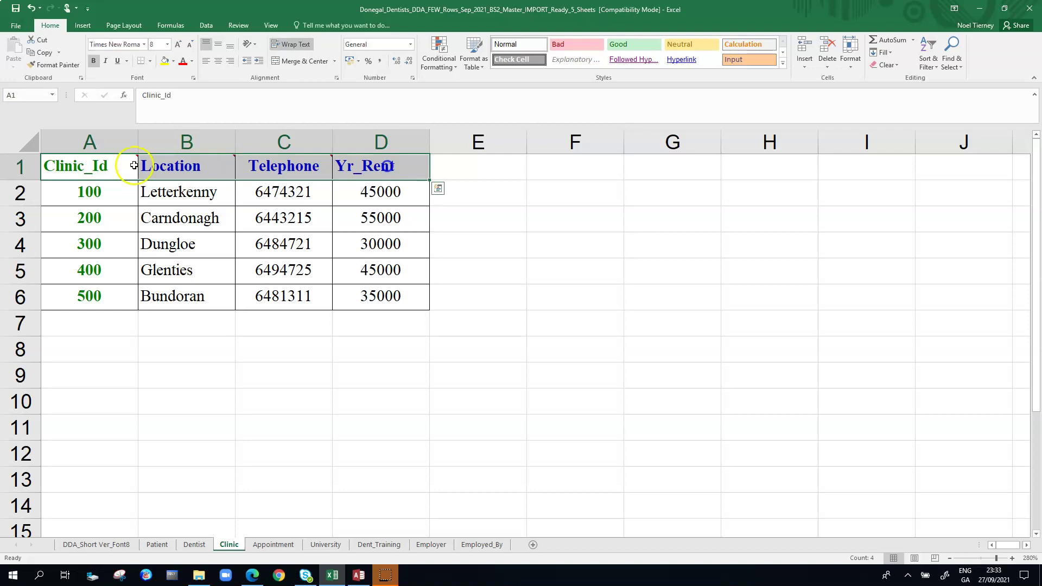
pyautogui.click(165, 62)
pyautogui.click(214, 480)
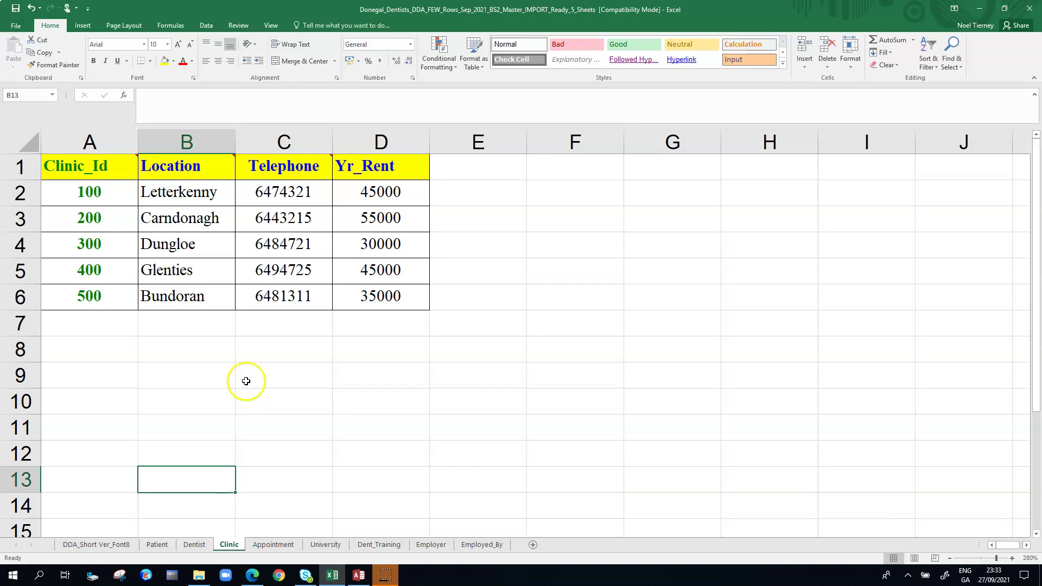
# Step: Indent the Clinic_Id header in cell A1 of the Clinic sheet by adding spaces before its text
pyautogui.click(107, 166)
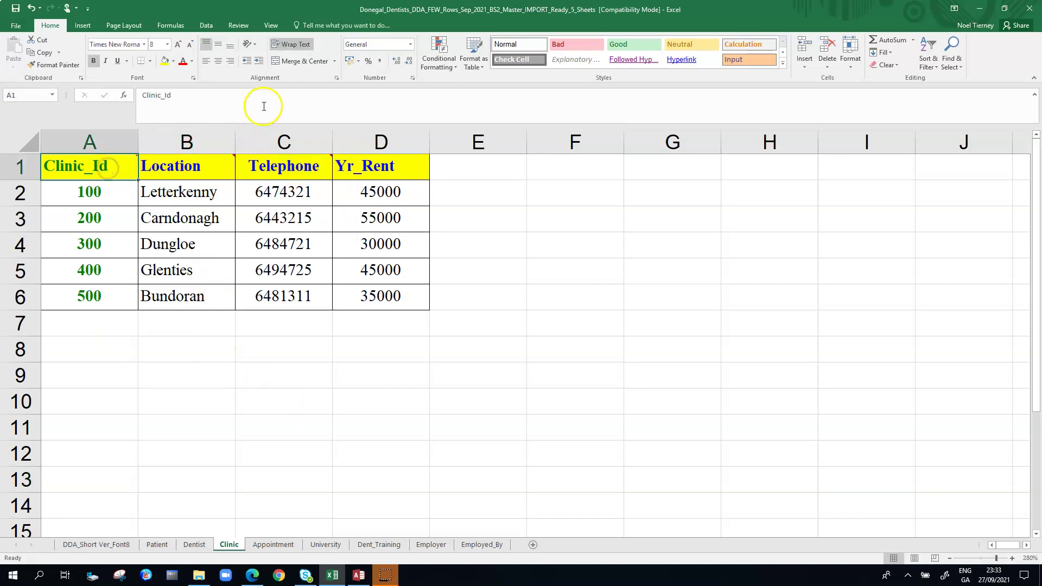
pyautogui.click(285, 97)
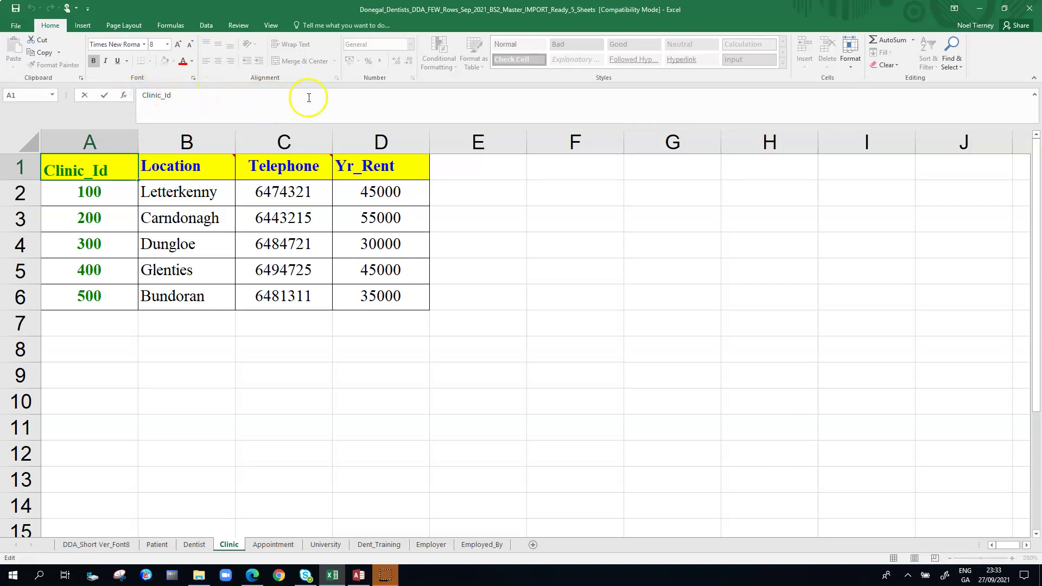
pyautogui.click(238, 94)
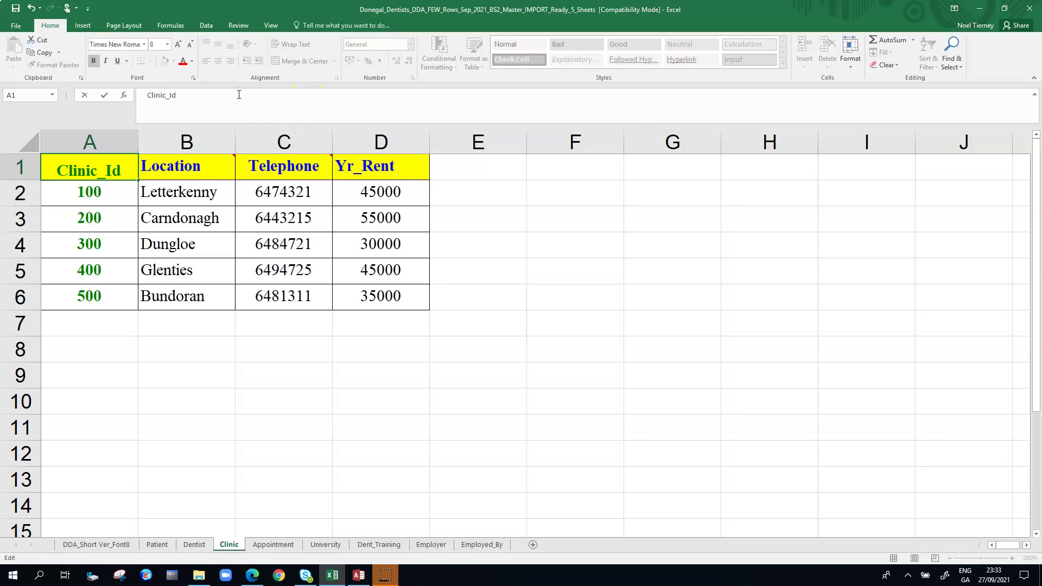
pyautogui.click(281, 457)
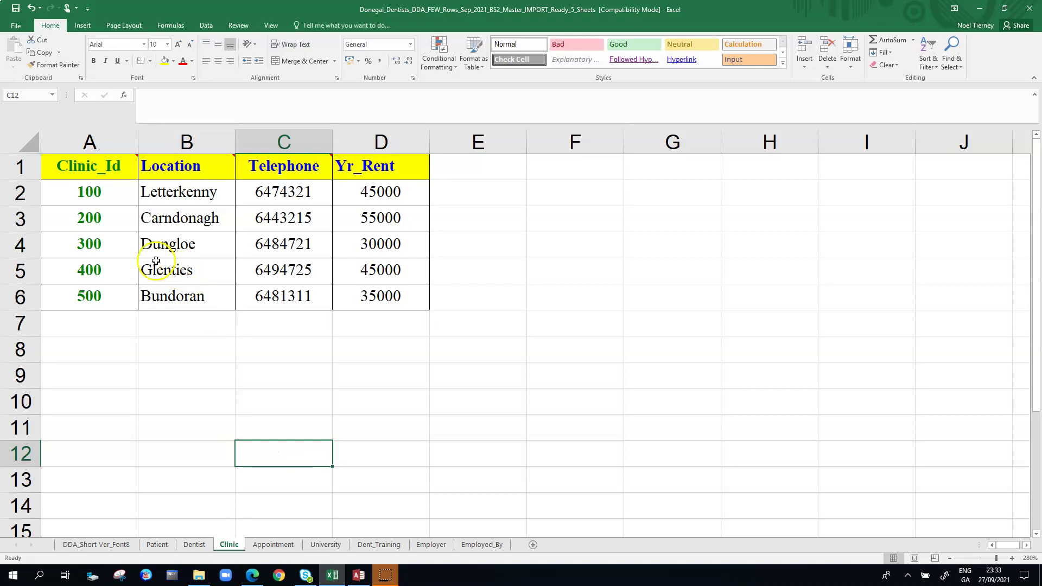
# Step: Remove the leading spaces from the Clinic_Id header in cell A1 of the Clinic sheet
pyautogui.click(110, 170)
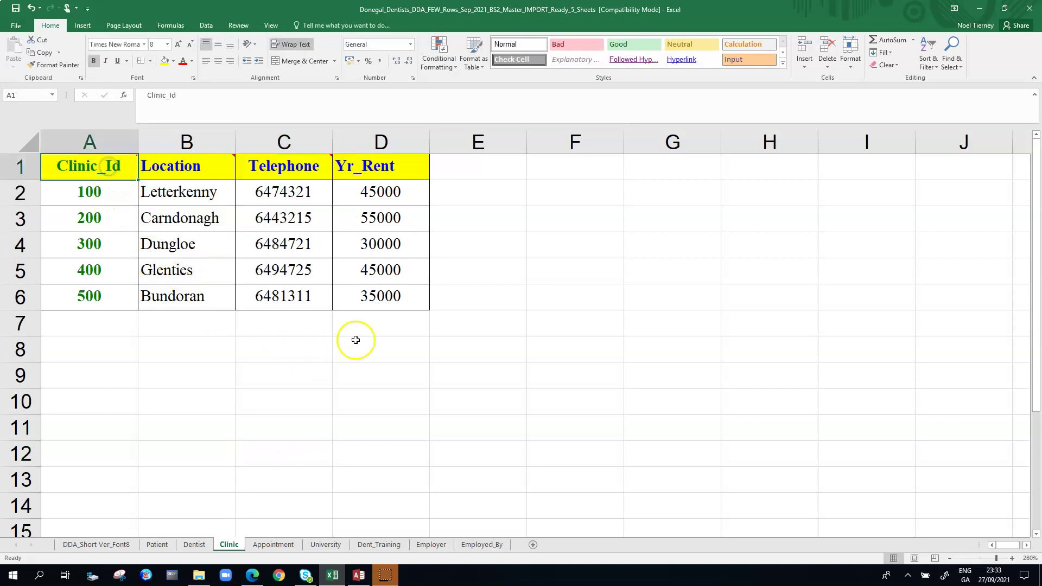
pyautogui.click(409, 95)
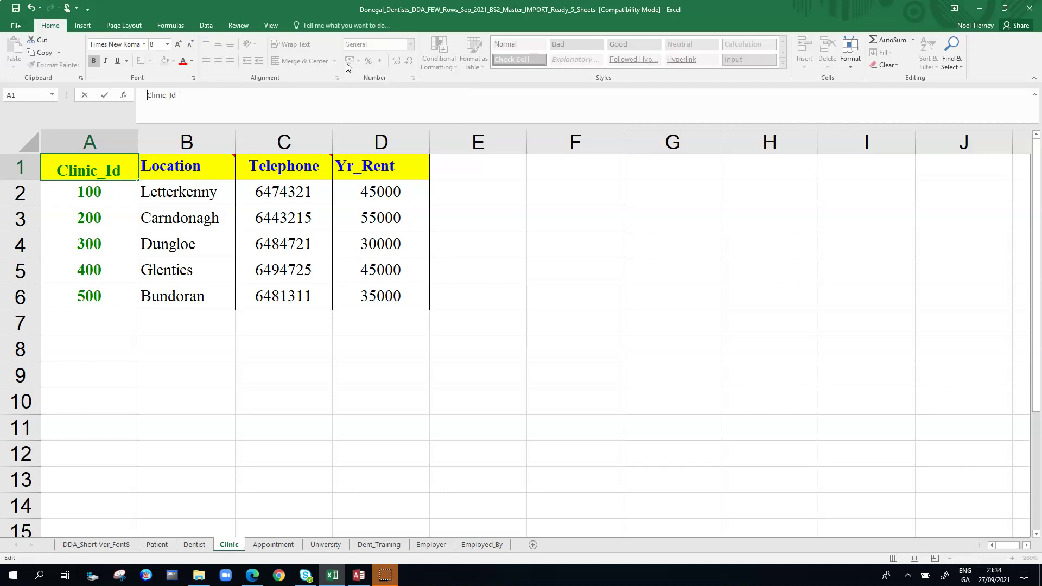
pyautogui.press('BackSpace')
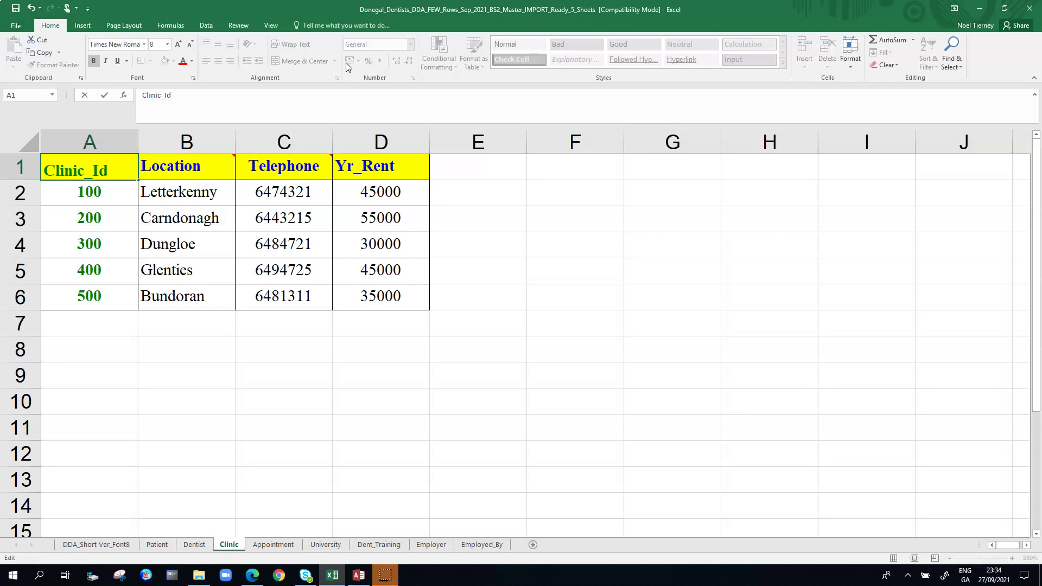
pyautogui.click(424, 435)
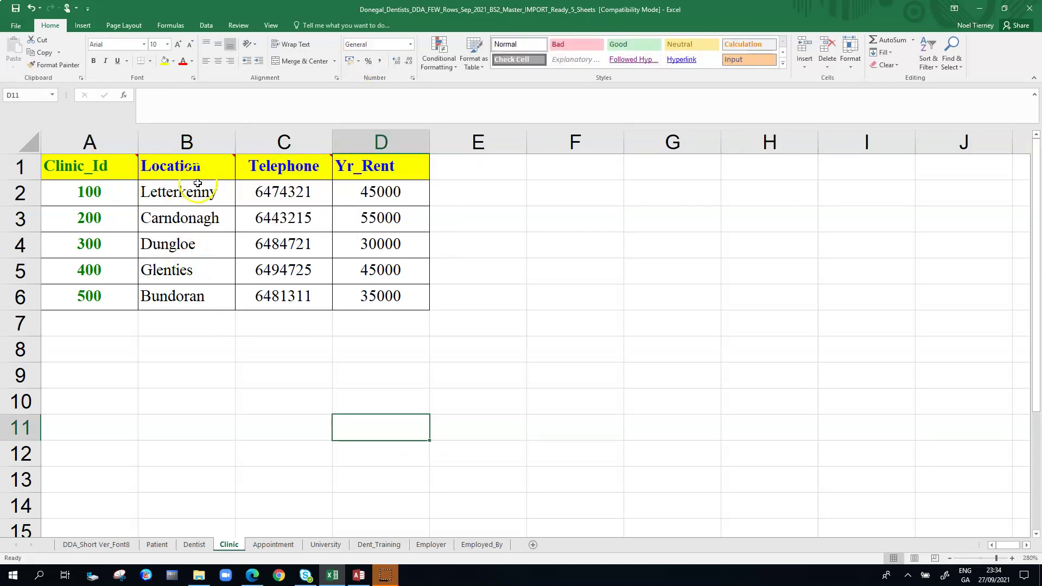
pyautogui.moveTo(116, 175)
# Step: Delete the title row above the header row on the Appointment sheet
pyautogui.click(273, 546)
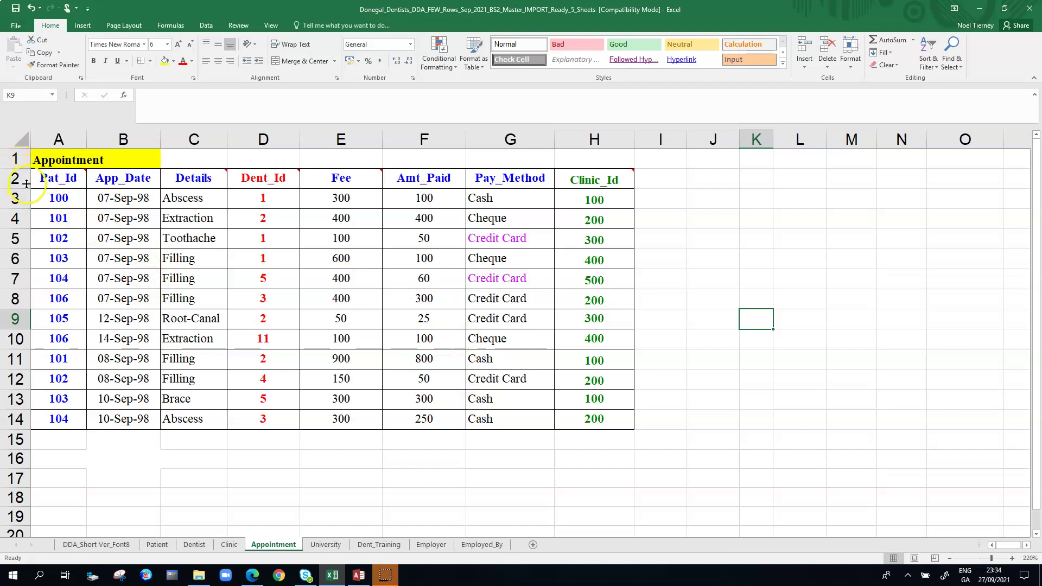
pyautogui.moveTo(39, 181); pyautogui.dragTo(562, 171)
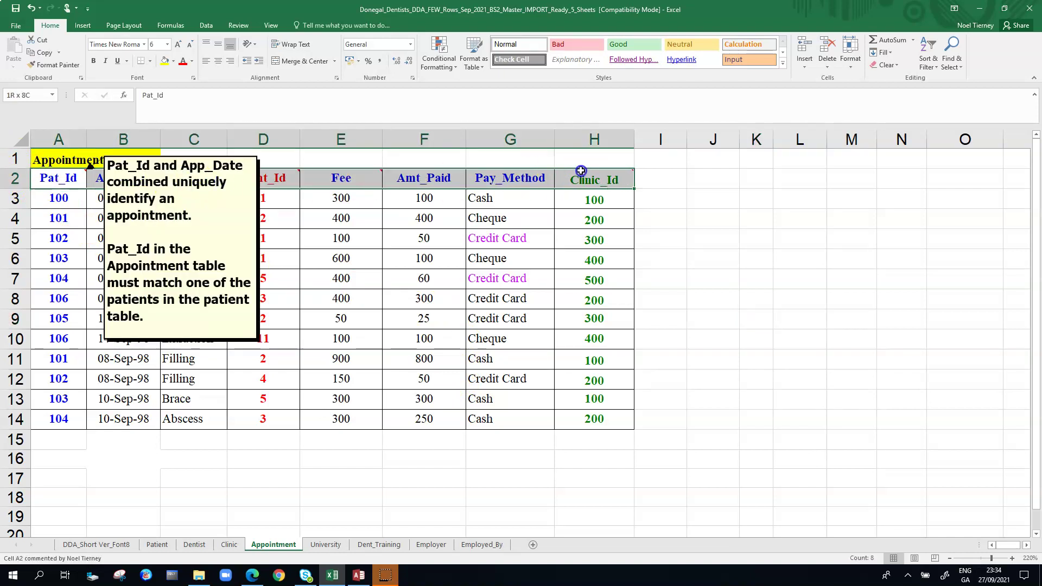
pyautogui.click(698, 197)
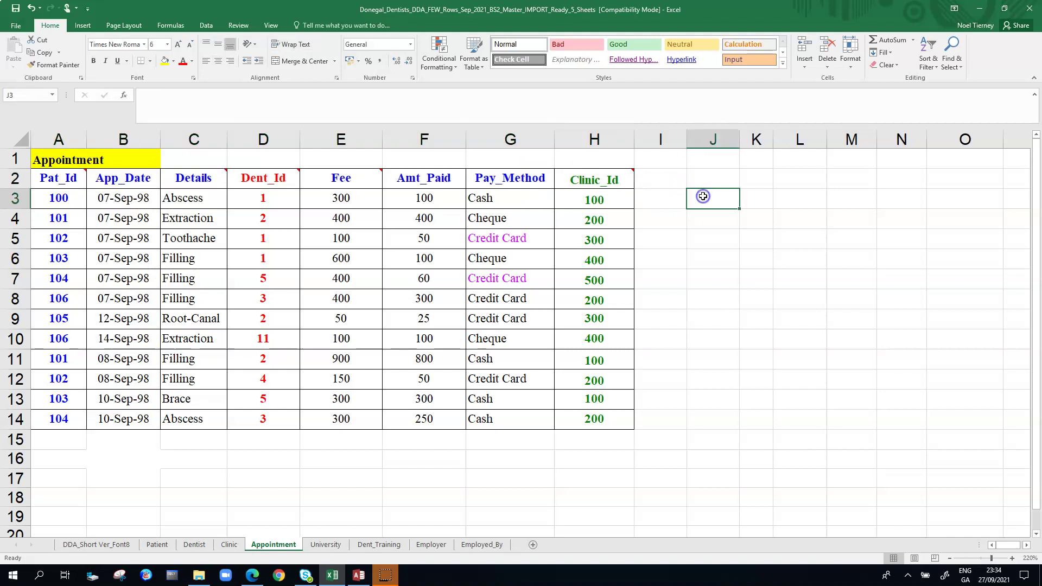
pyautogui.click(14, 158)
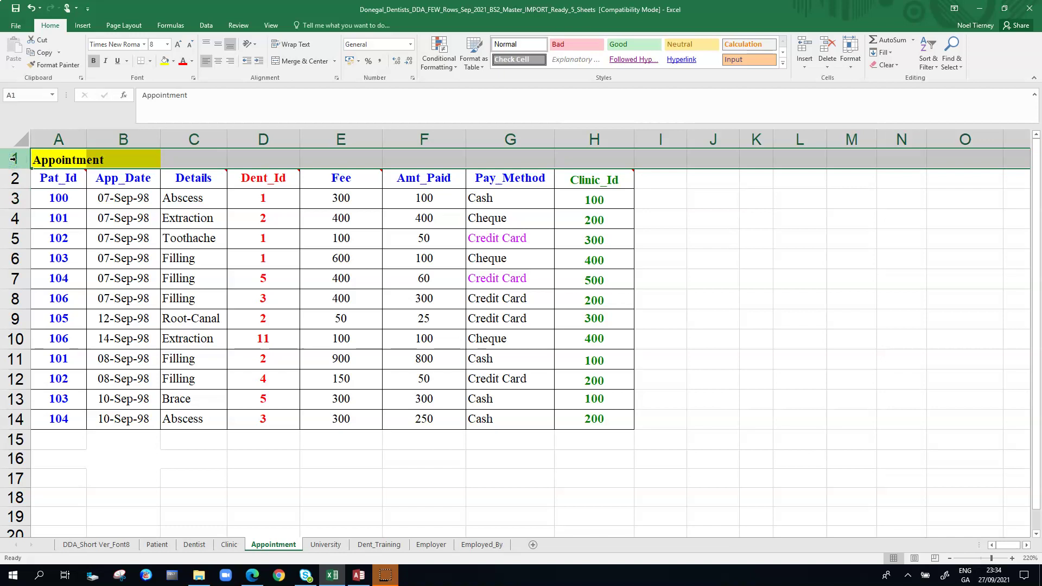
pyautogui.rightClick(15, 159)
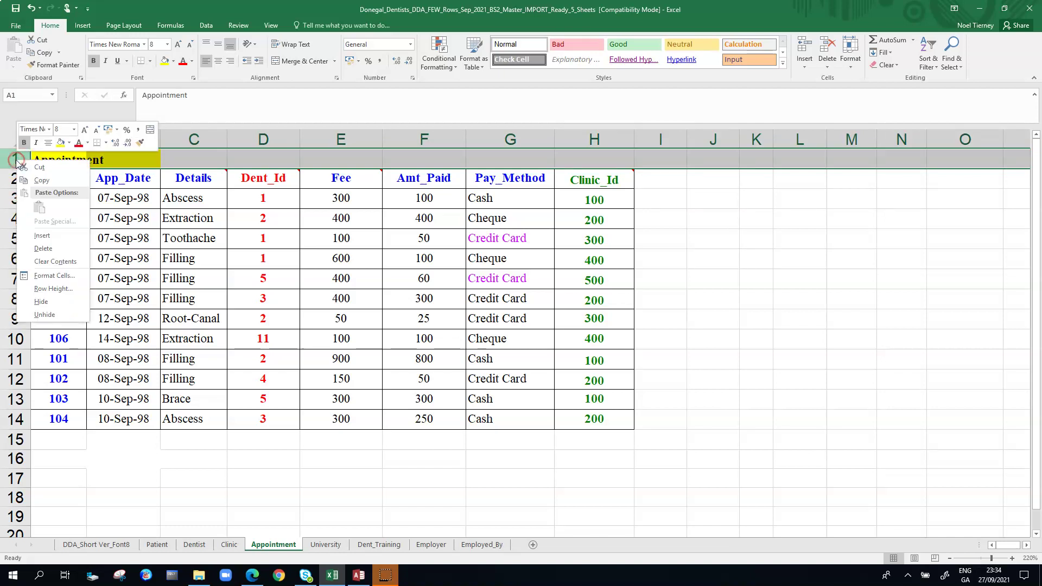
pyautogui.click(38, 250)
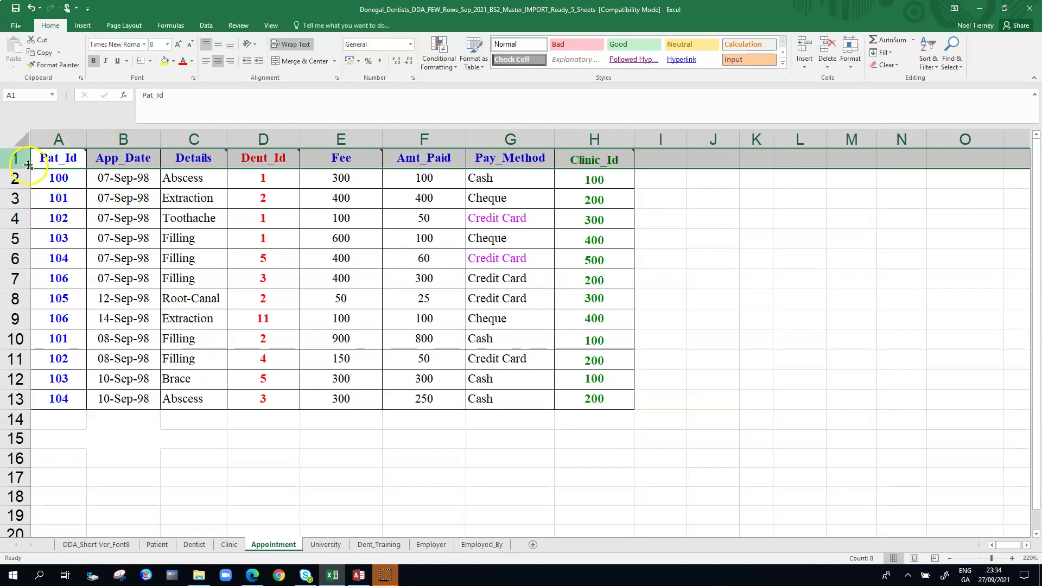
# Step: Fill the header cells of the Appointment sheet, from Pat_Id to Clinic_Id, with yellow
pyautogui.moveTo(57, 163); pyautogui.dragTo(610, 161)
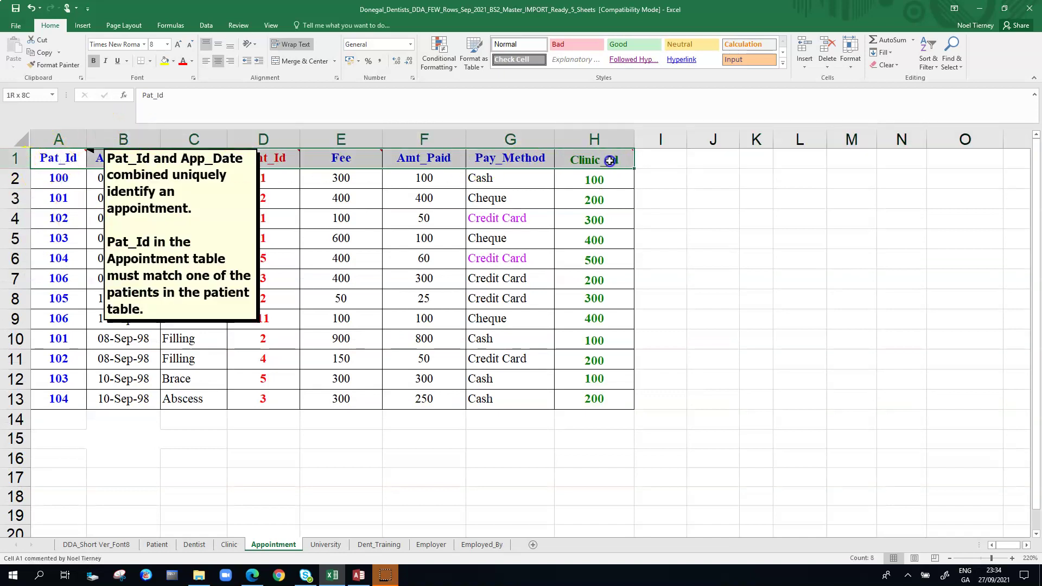
pyautogui.click(165, 61)
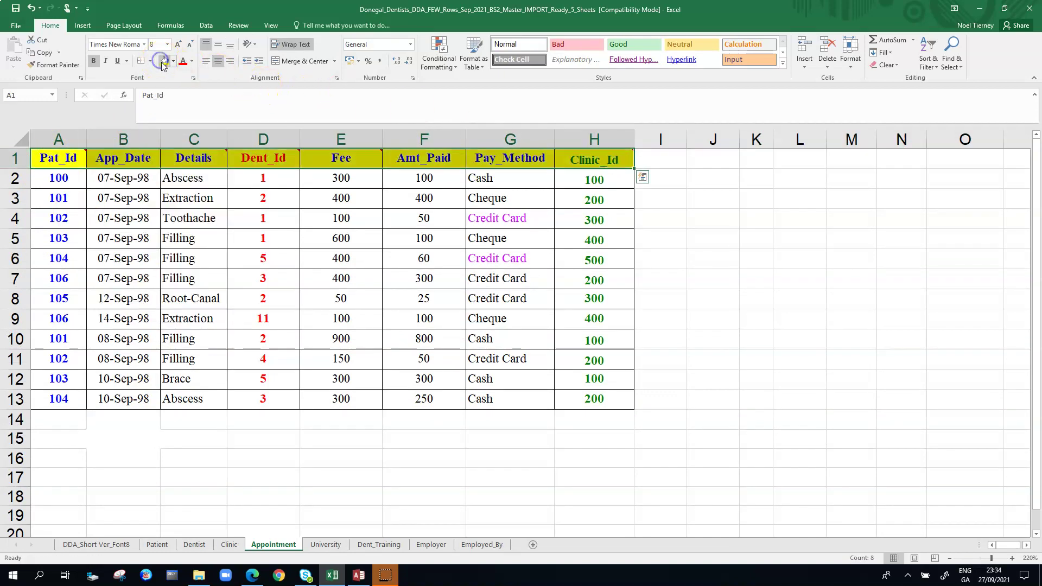
pyautogui.click(427, 261)
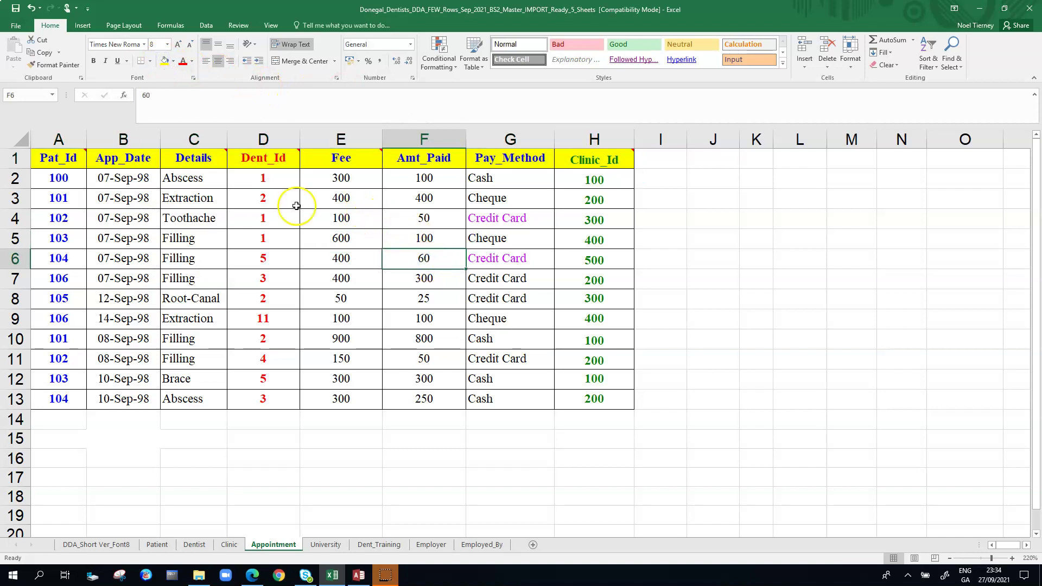
# Step: Check the Pat_Id, App_Date and Details headers of the Appointment sheet for leading or trailing spaces
pyautogui.click(50, 162)
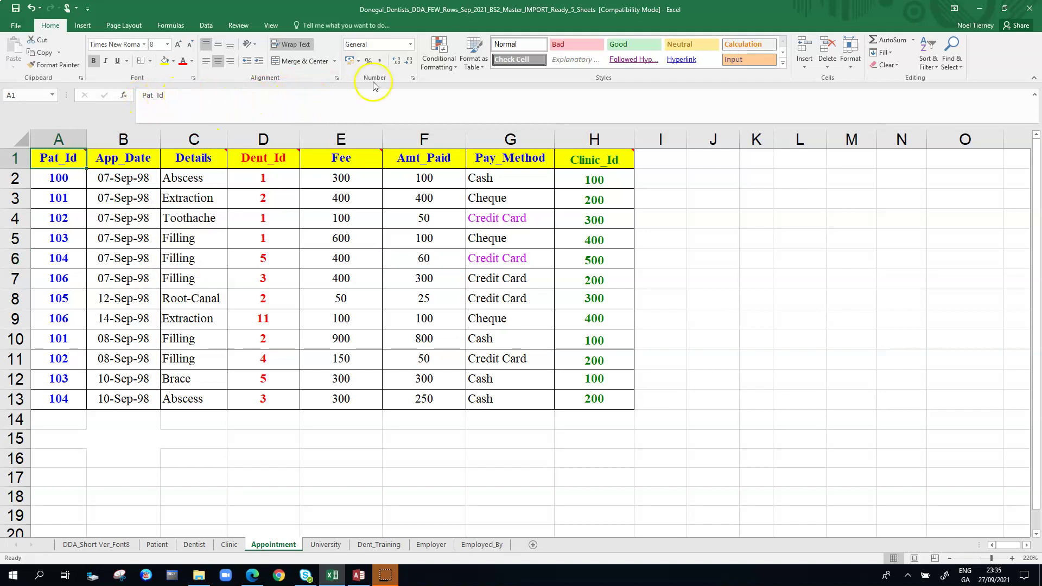
pyautogui.click(439, 95)
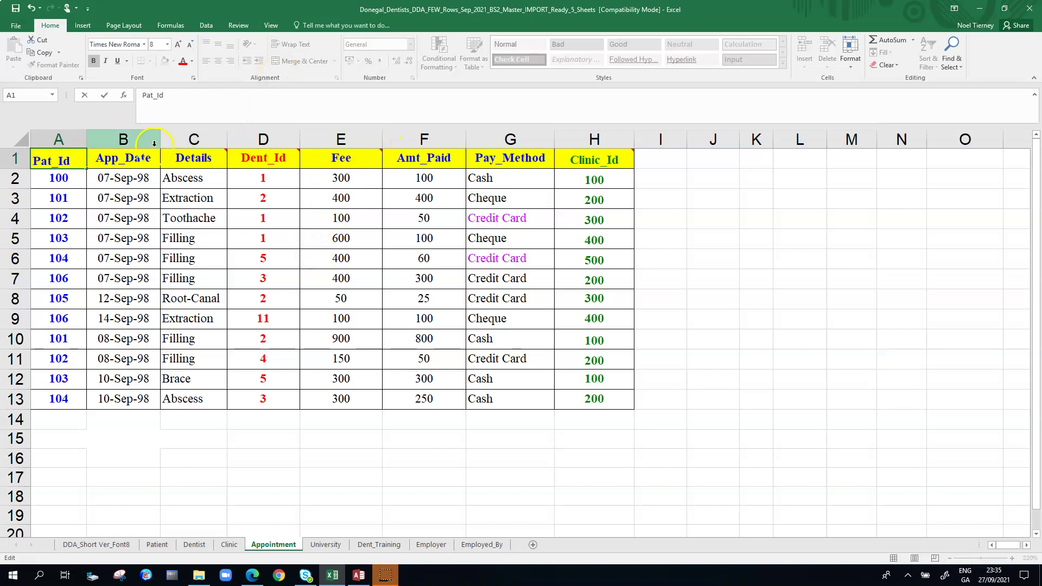
pyautogui.click(117, 159)
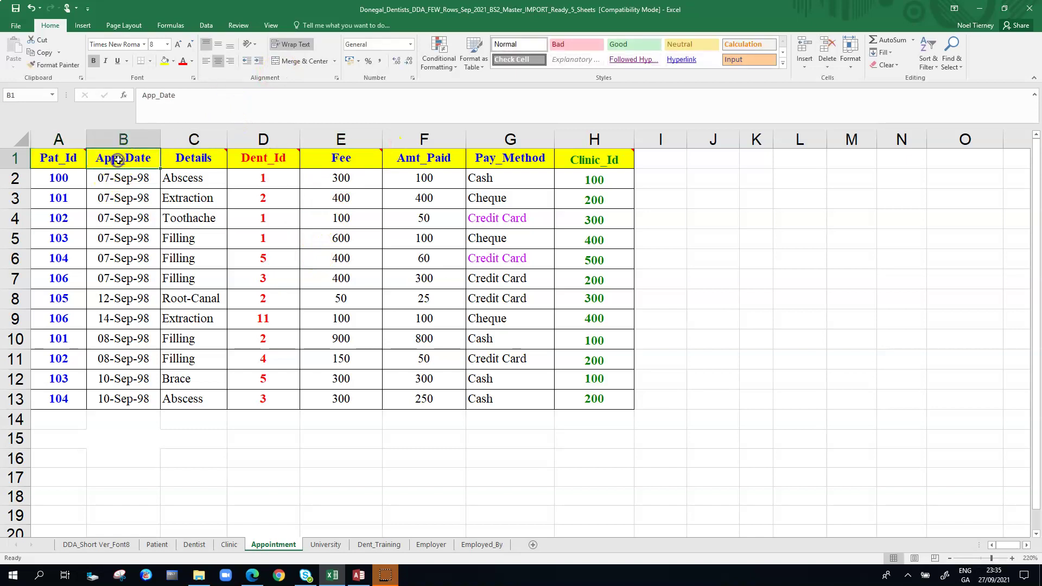
pyautogui.click(463, 98)
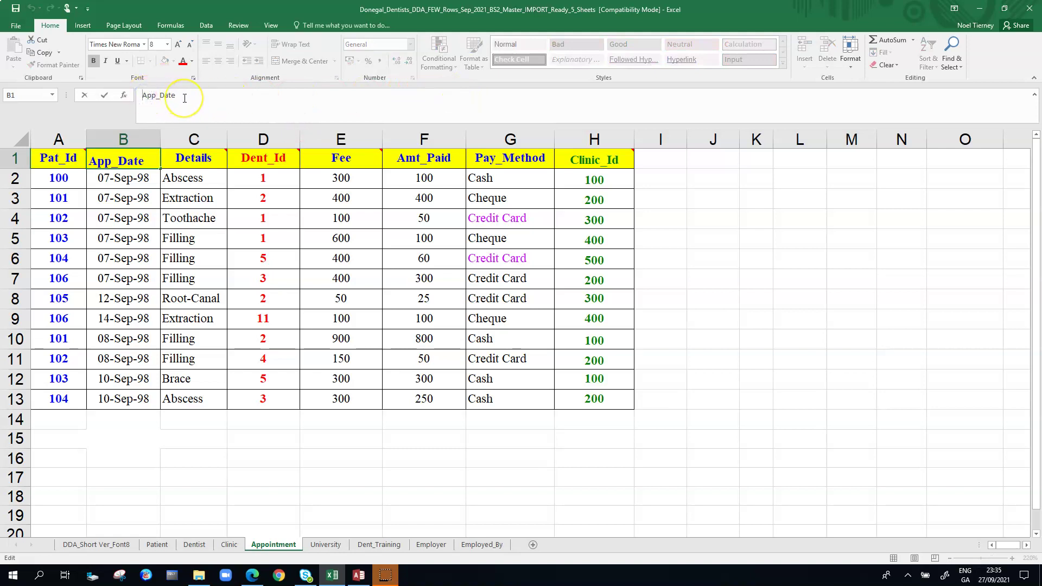
pyautogui.click(315, 338)
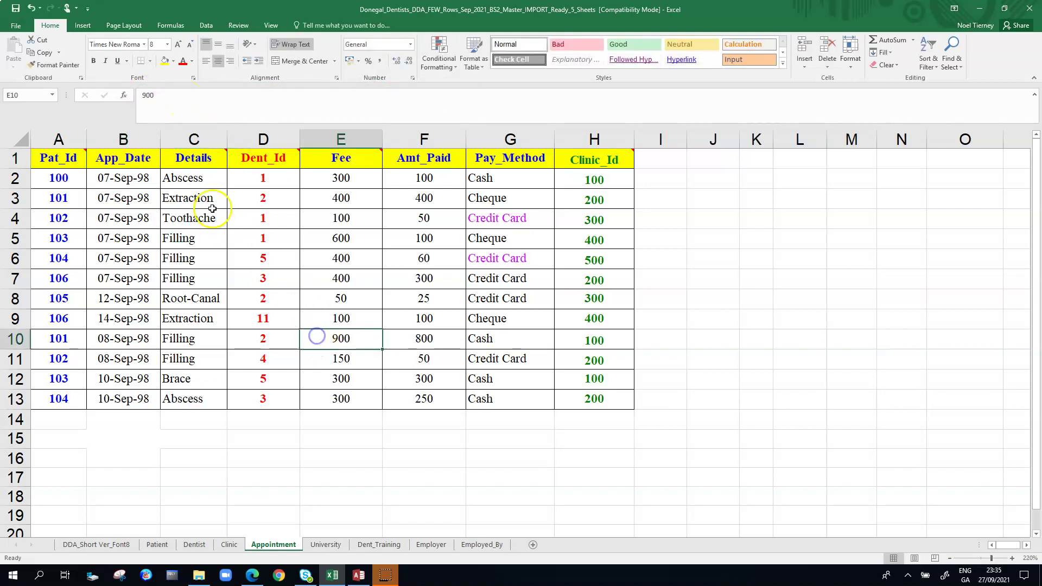
pyautogui.click(187, 162)
pyautogui.click(415, 95)
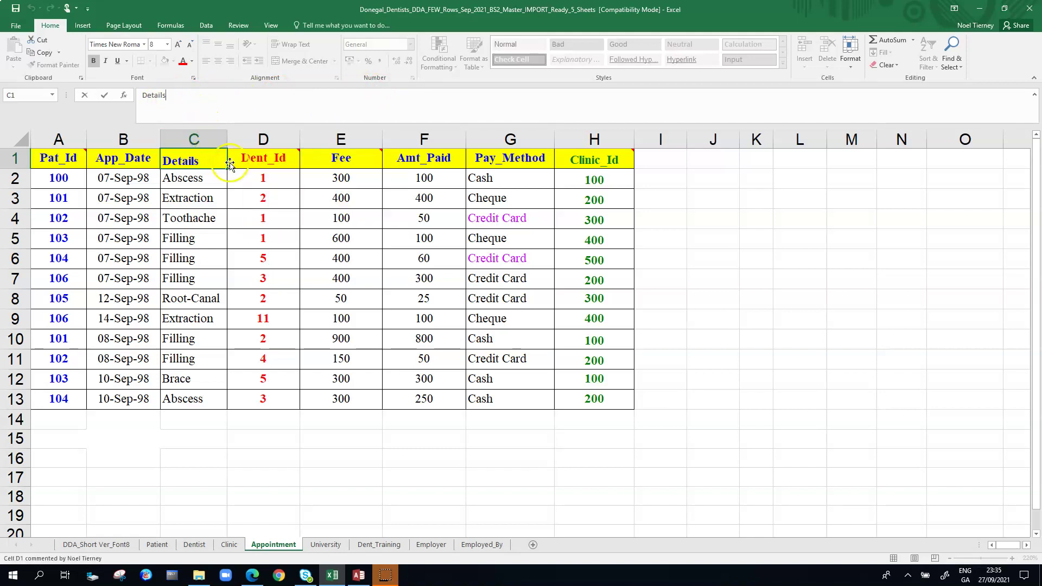
pyautogui.click(256, 251)
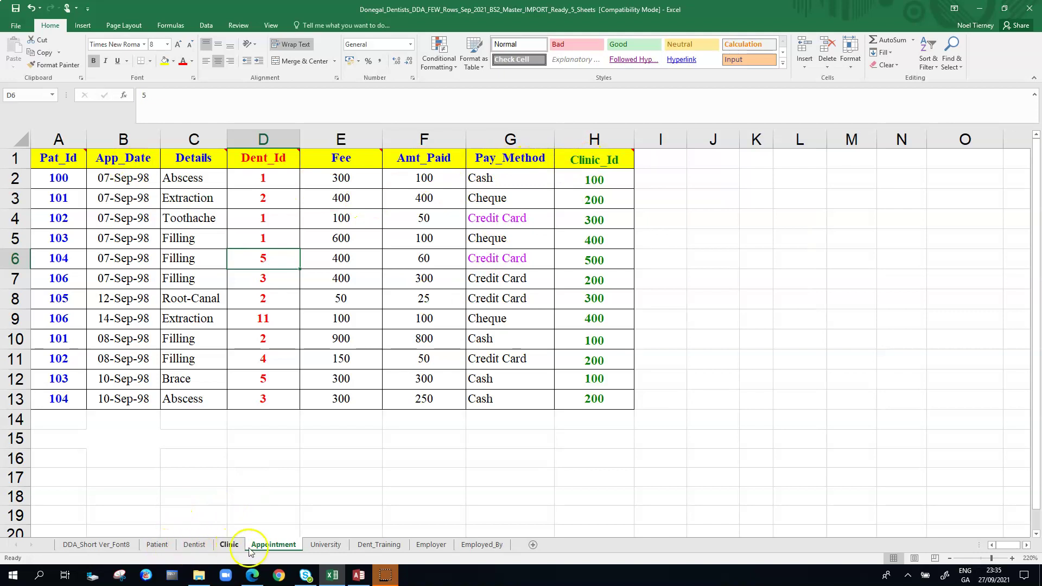
# Step: Delete the blank row and the title row above the header row on the University sheet
pyautogui.click(325, 545)
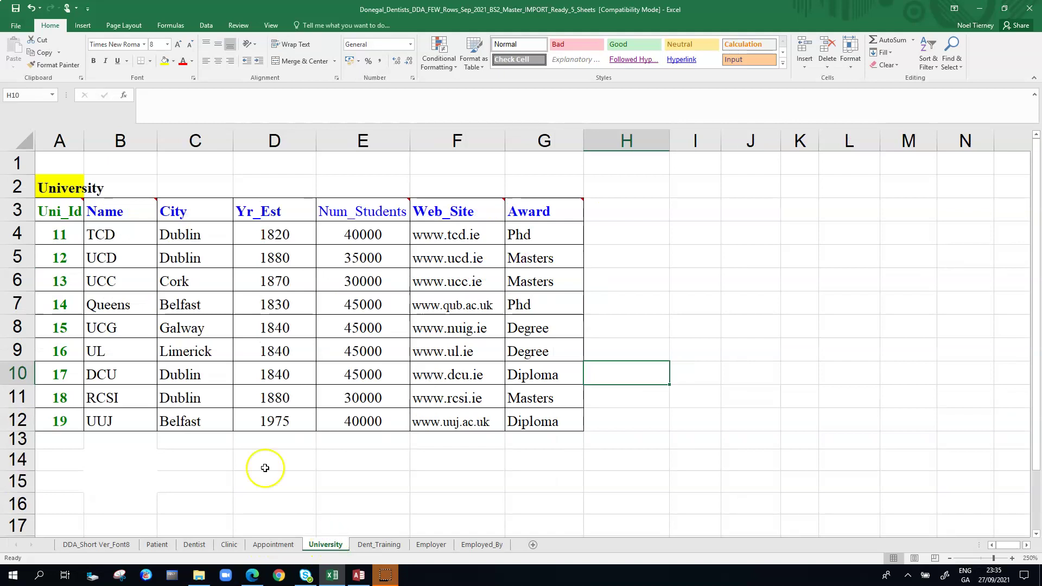
pyautogui.moveTo(36, 213)
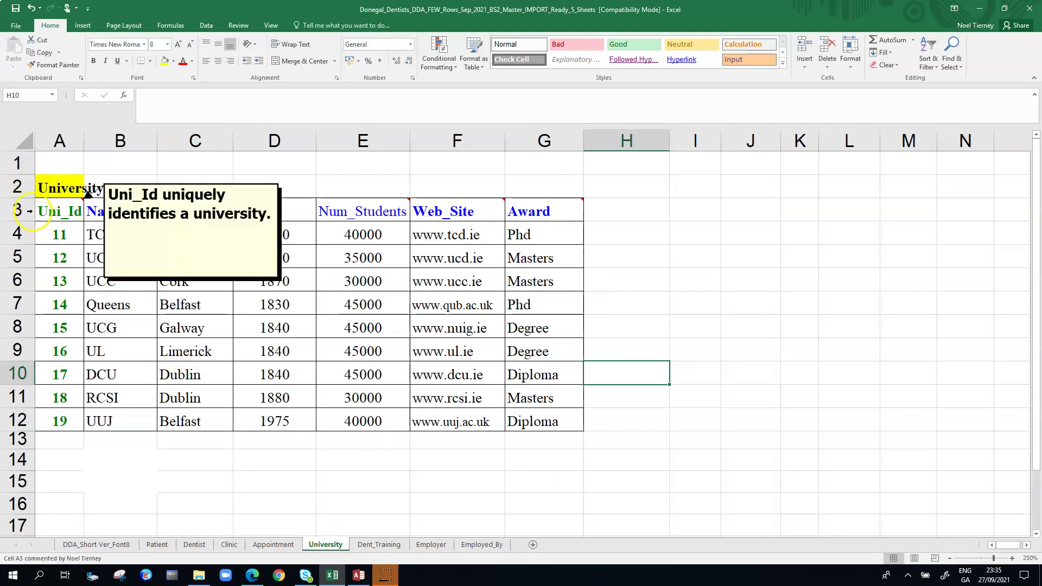
pyautogui.moveTo(16, 163); pyautogui.dragTo(18, 186)
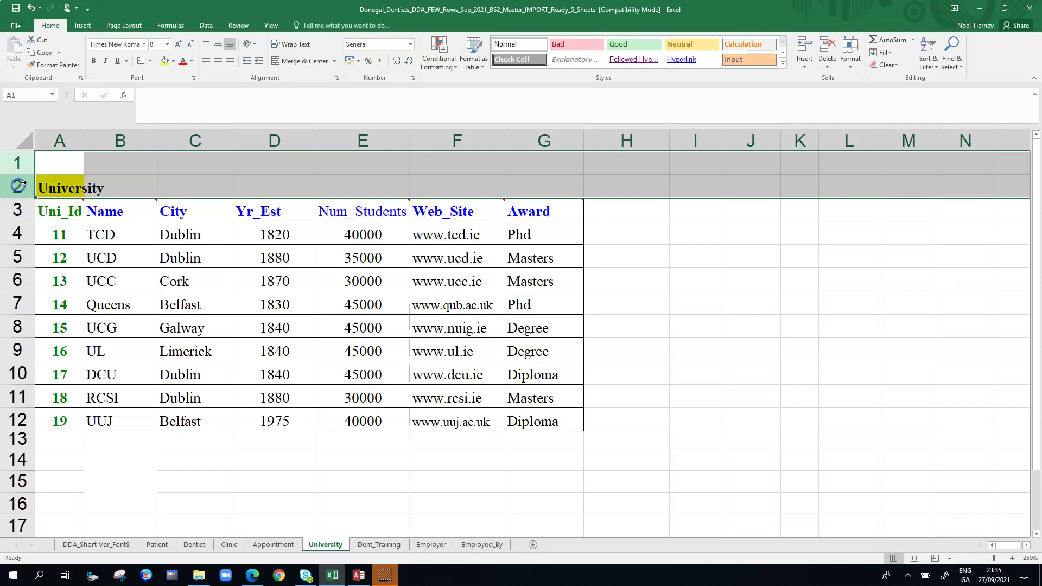
pyautogui.rightClick(19, 163)
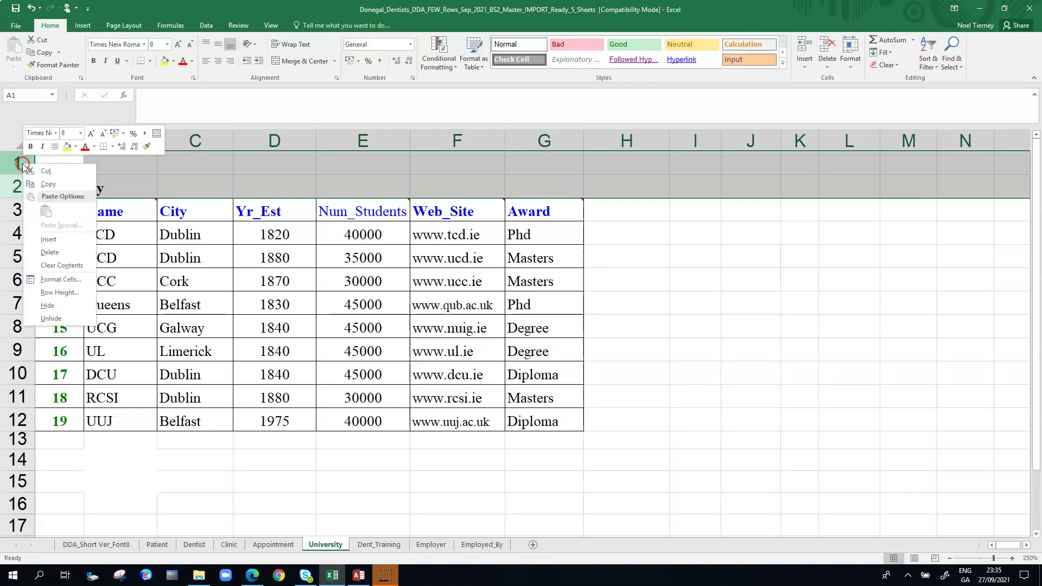
pyautogui.click(75, 252)
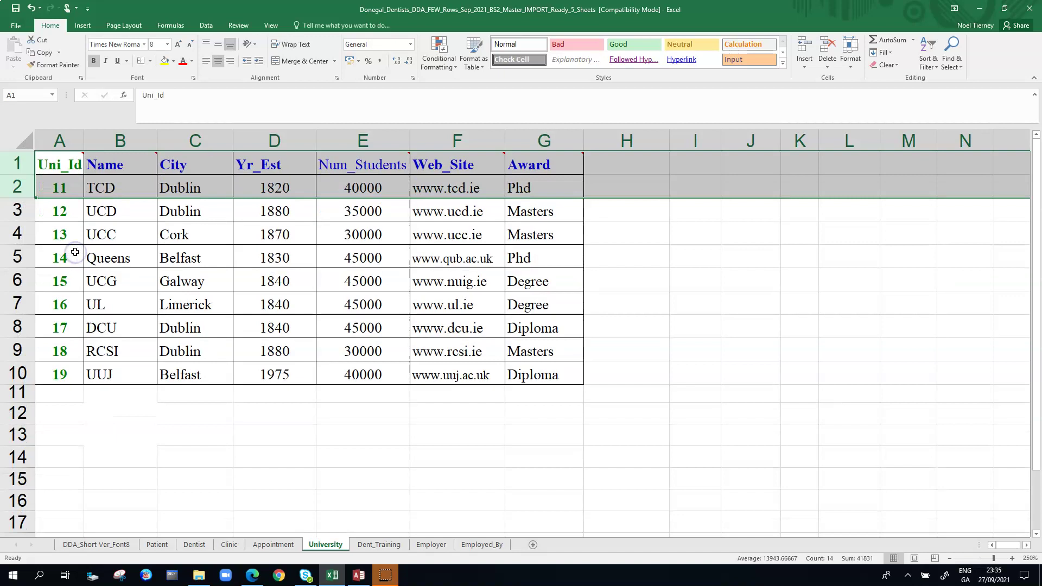
# Step: Fill the header cells of the University sheet, from Uni_Id to Award, with yellow
pyautogui.moveTo(51, 168); pyautogui.dragTo(511, 167)
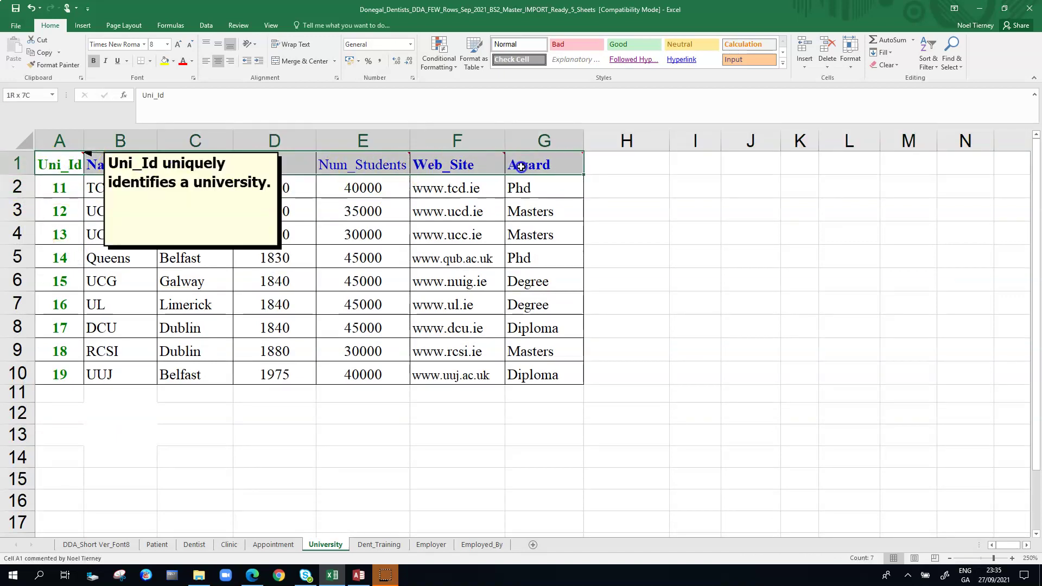
pyautogui.click(164, 61)
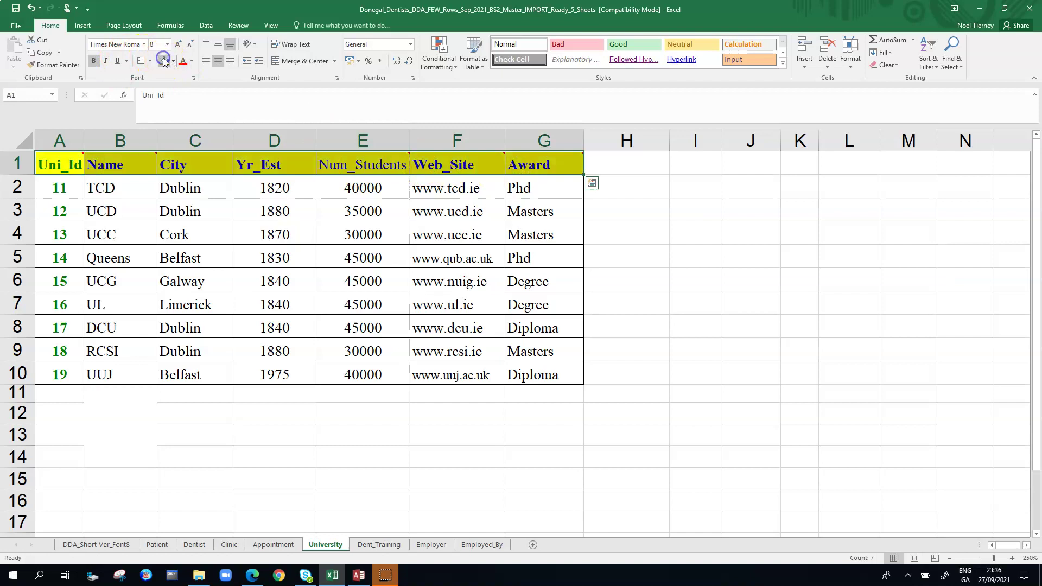
pyautogui.click(376, 432)
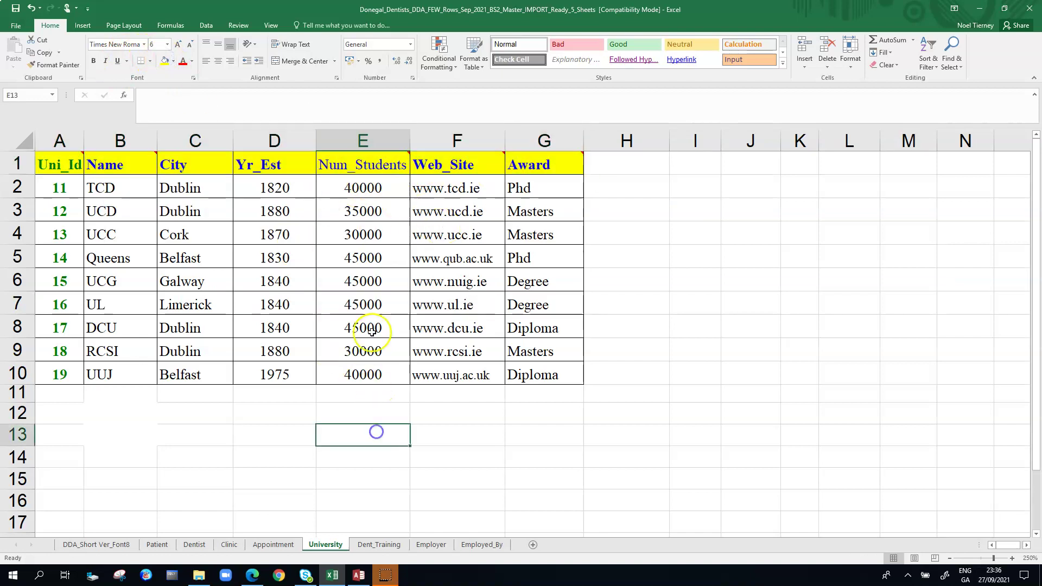
# Step: Check the Num_Students and Web_Site headers of the University sheet for stray spaces
pyautogui.click(371, 160)
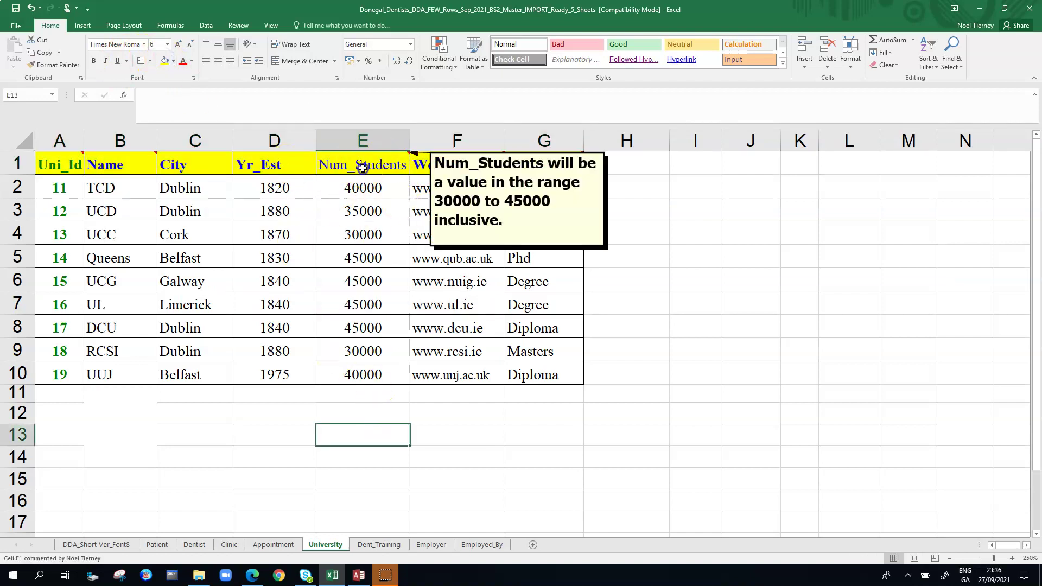
pyautogui.click(284, 95)
pyautogui.click(509, 162)
pyautogui.click(482, 163)
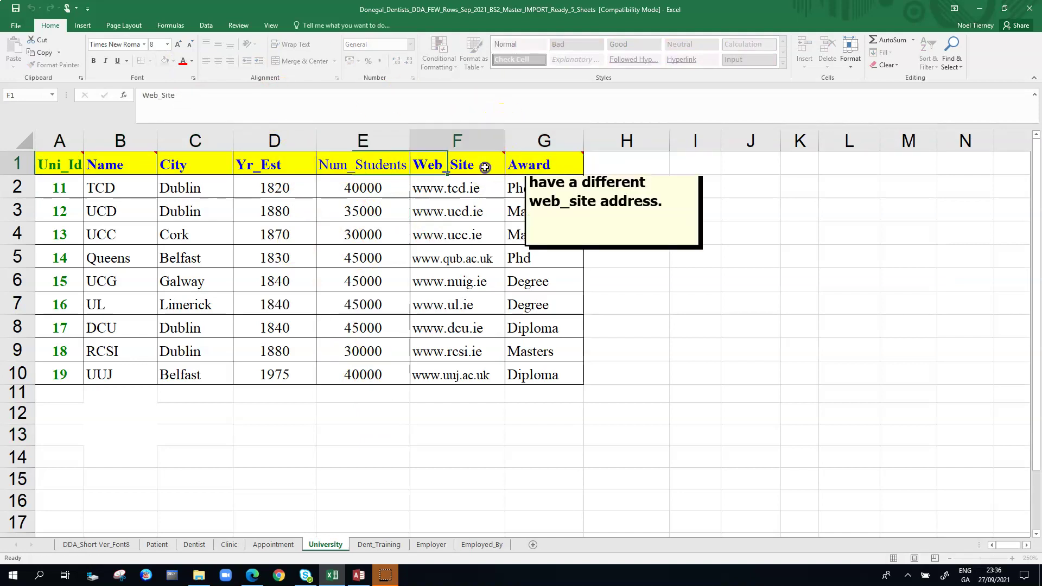
pyautogui.click(910, 278)
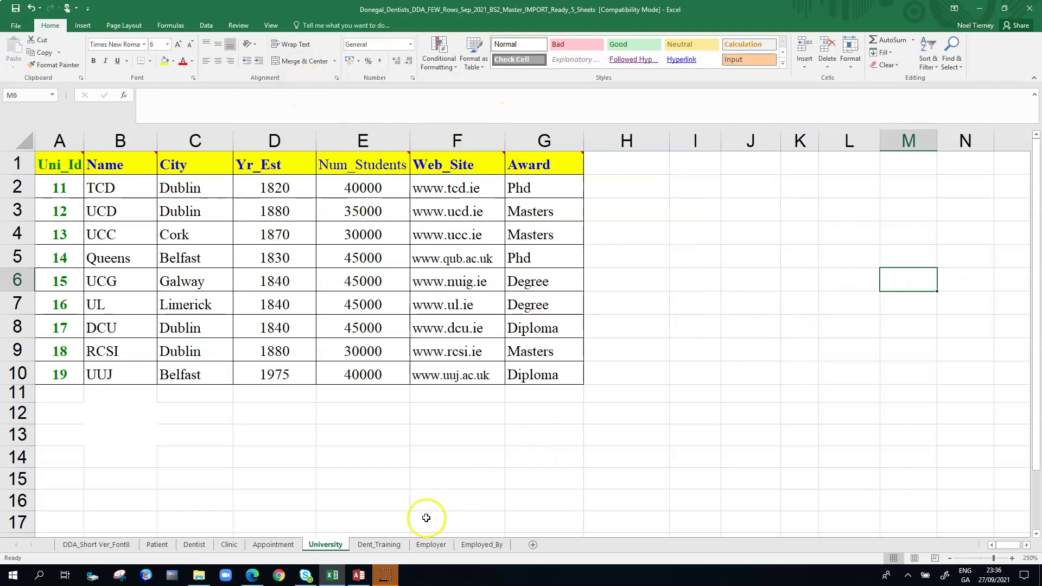
# Step: Delete the Dentist_Training title row above the header row on the Dent_Training sheet
pyautogui.click(375, 545)
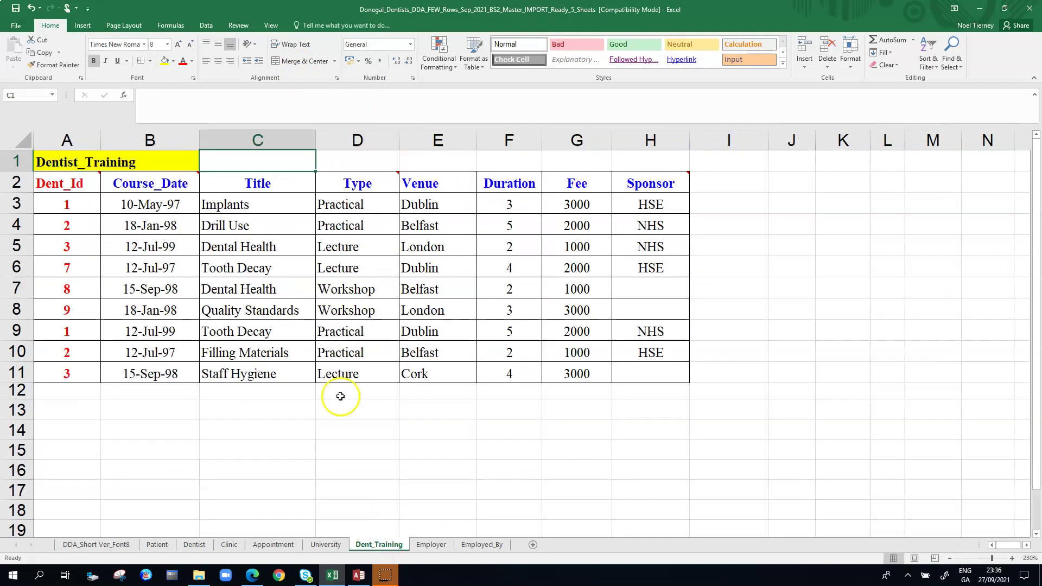
pyautogui.click(9, 161)
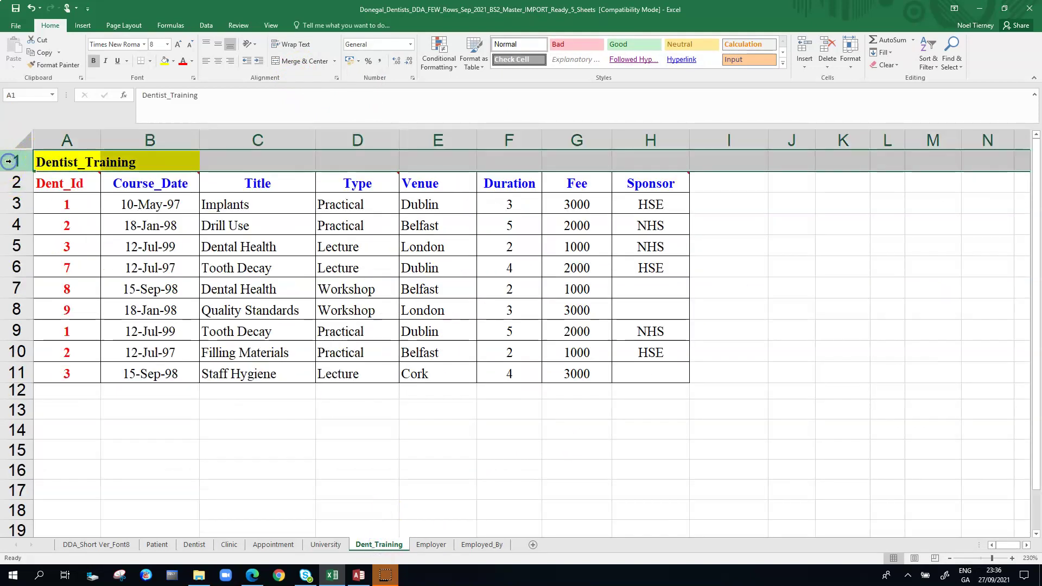
pyautogui.rightClick(9, 162)
pyautogui.click(43, 250)
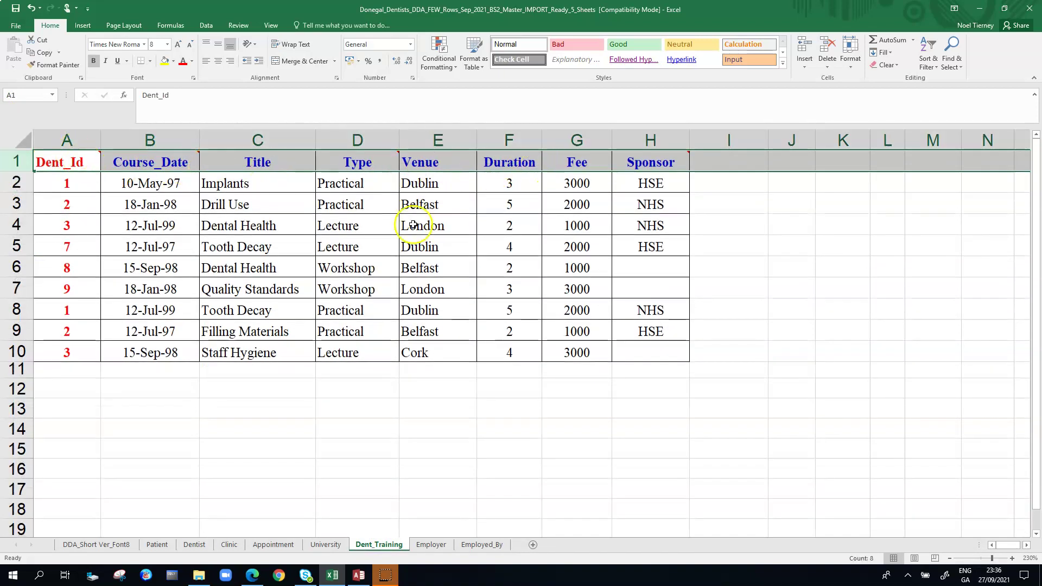
# Step: Fill the header cells of the Dent_Training sheet, from Dent_Id to Sponsor, with yellow
pyautogui.moveTo(70, 161)
pyautogui.moveTo(69, 161); pyautogui.dragTo(651, 161)
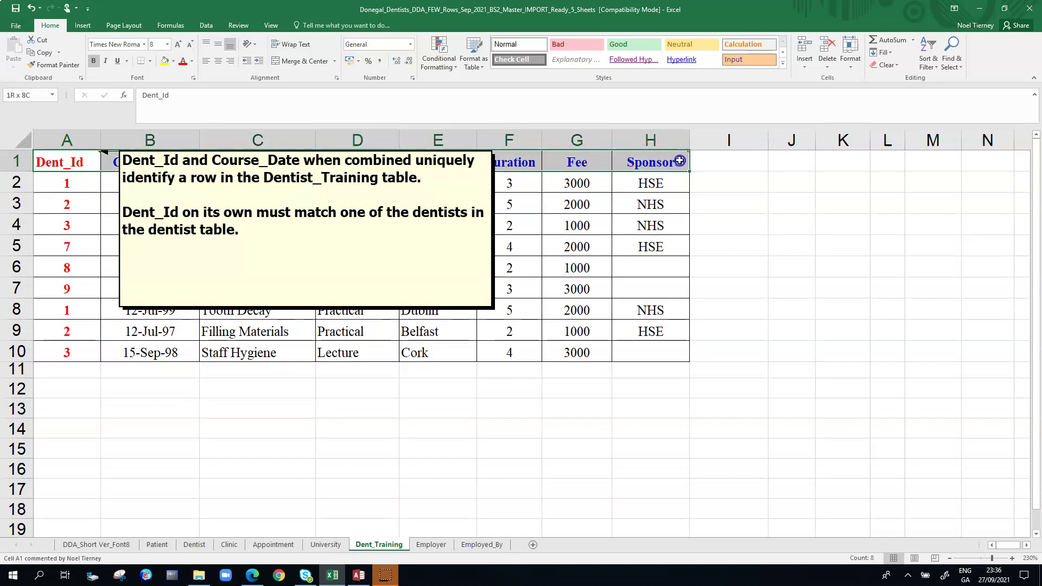
pyautogui.click(164, 61)
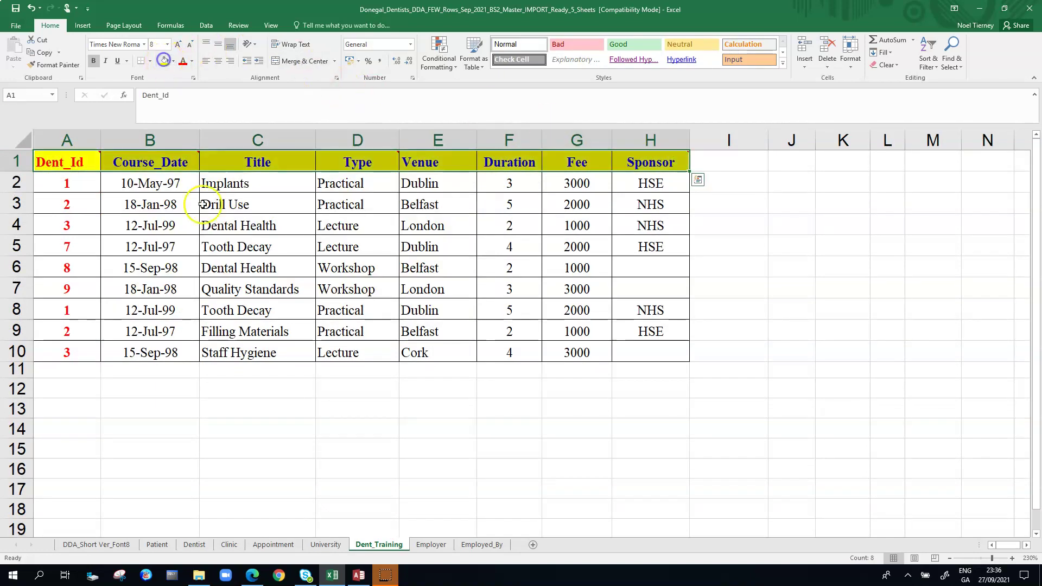
# Step: Fill the header cells of the Employer sheet, from Emp_Id to Industry, with yellow
pyautogui.click(422, 543)
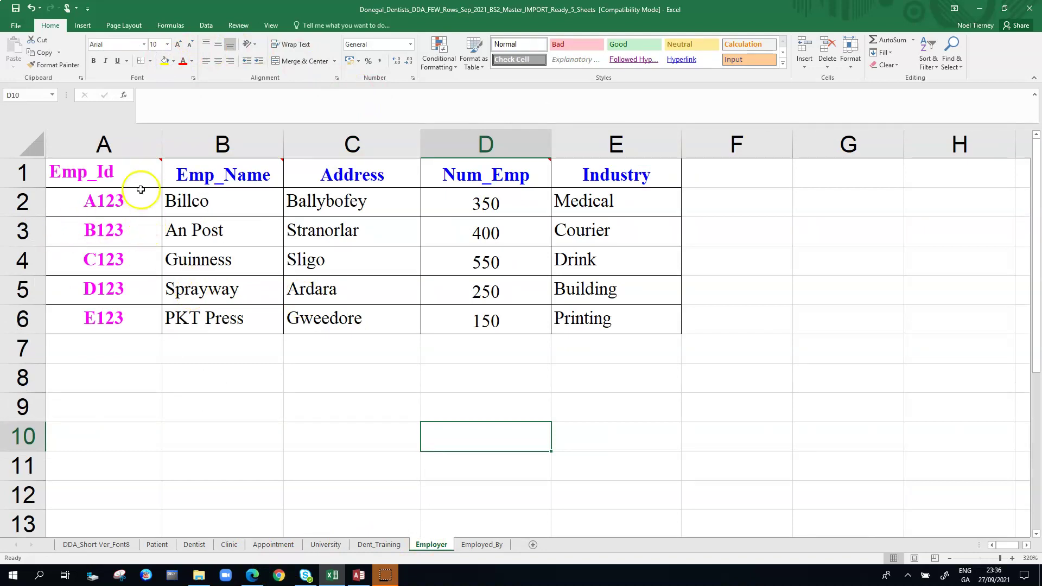
pyautogui.moveTo(122, 173)
pyautogui.moveTo(54, 171); pyautogui.dragTo(598, 170)
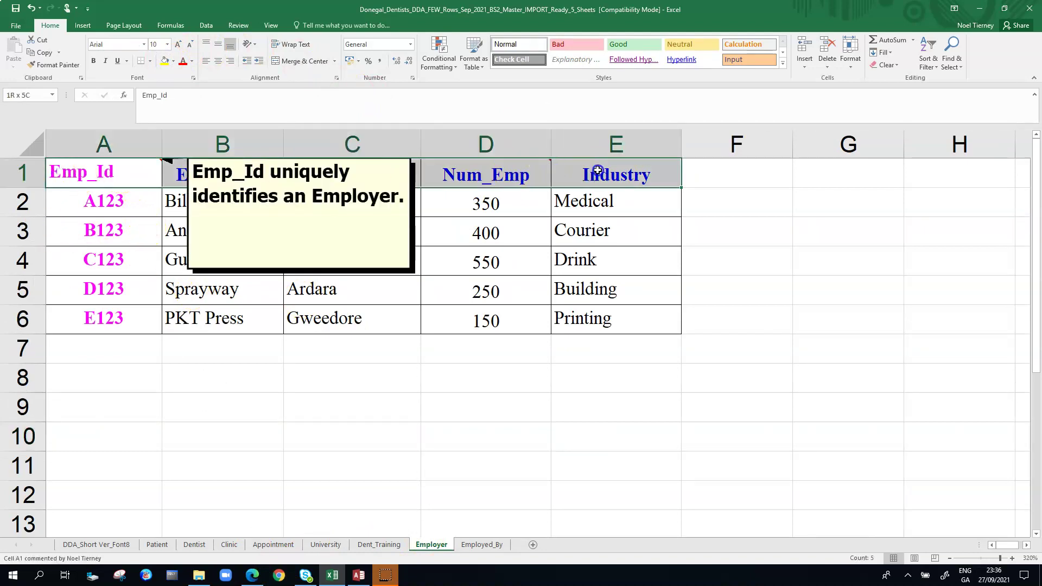
pyautogui.click(164, 61)
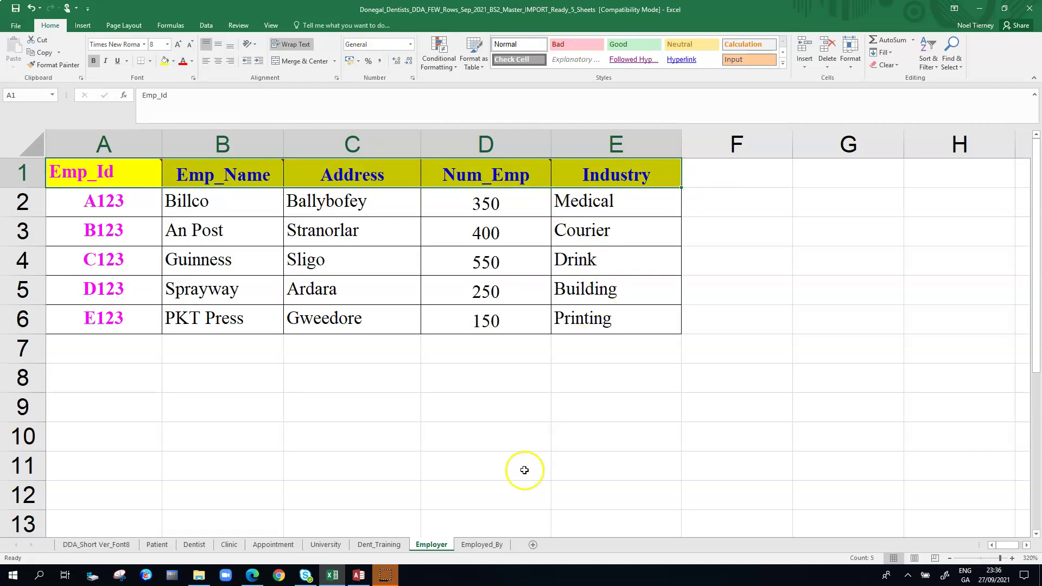
# Step: Fill the header cells of the Employed_By sheet, from Pat_Id to Left, with yellow and check the Pat_Id header
pyautogui.click(480, 545)
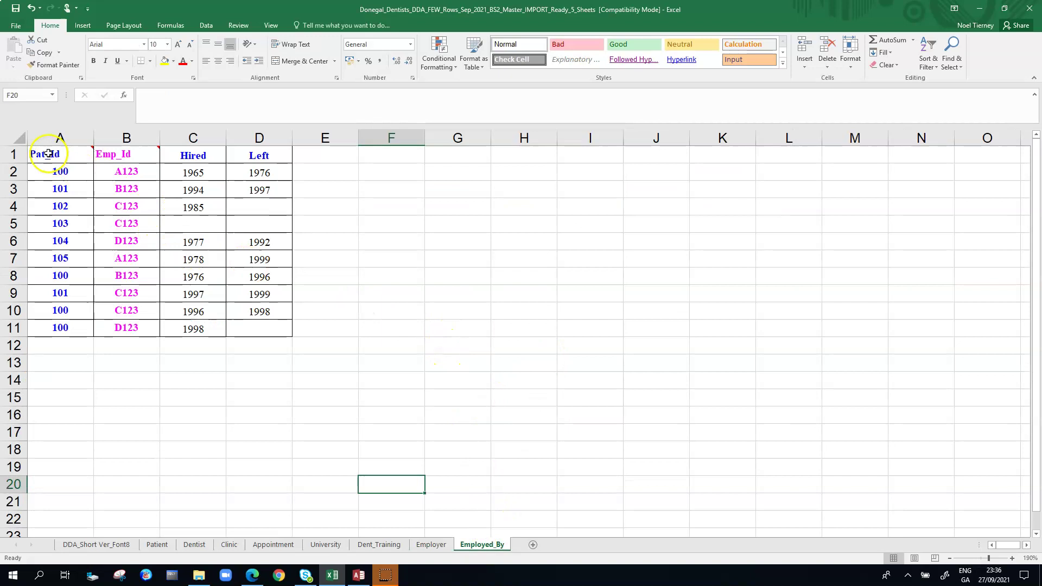
pyautogui.moveTo(48, 154)
pyautogui.moveTo(49, 154); pyautogui.dragTo(247, 147)
pyautogui.click(165, 61)
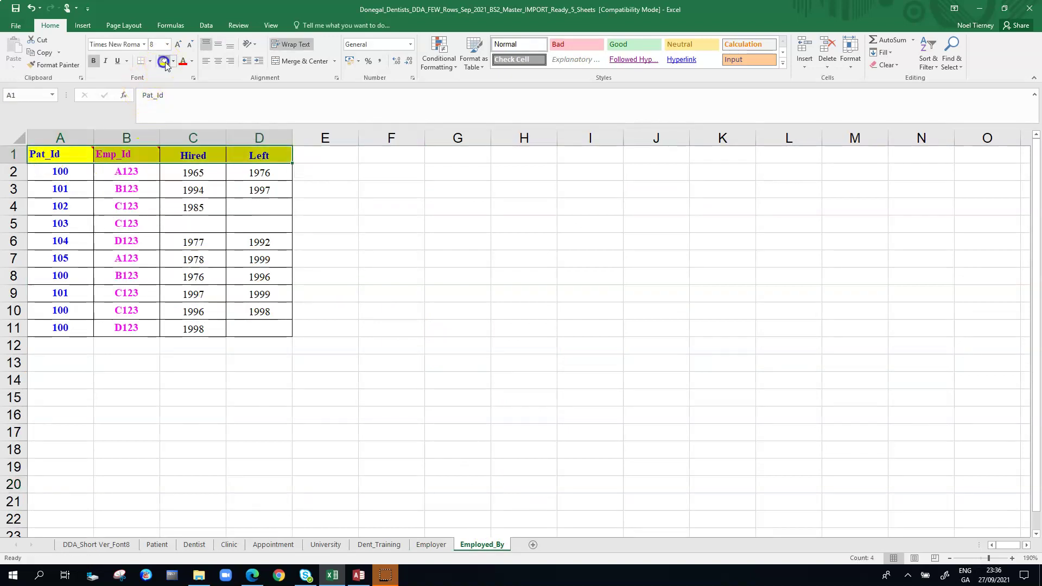
pyautogui.click(445, 288)
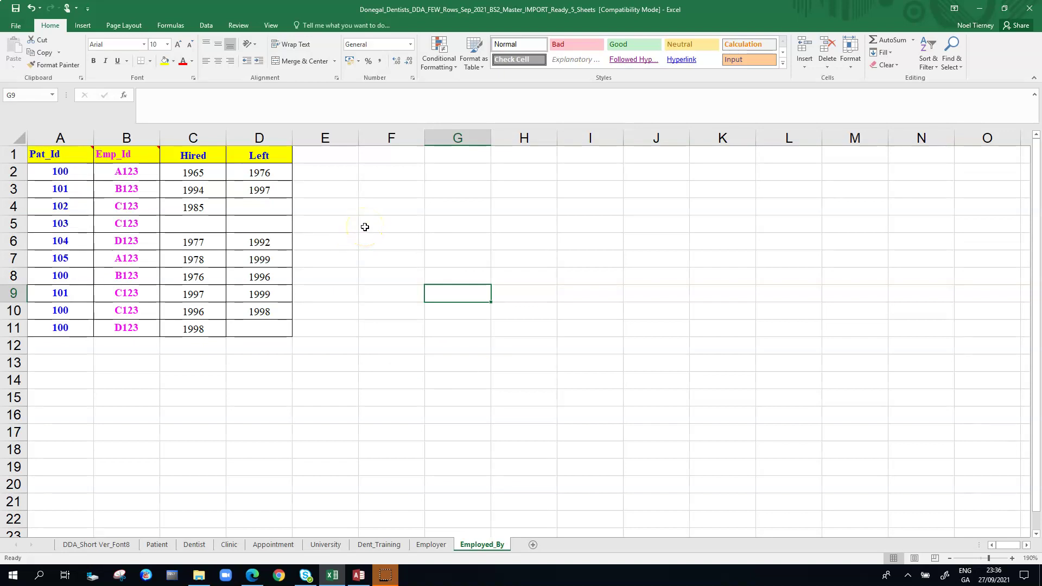
pyautogui.click(52, 158)
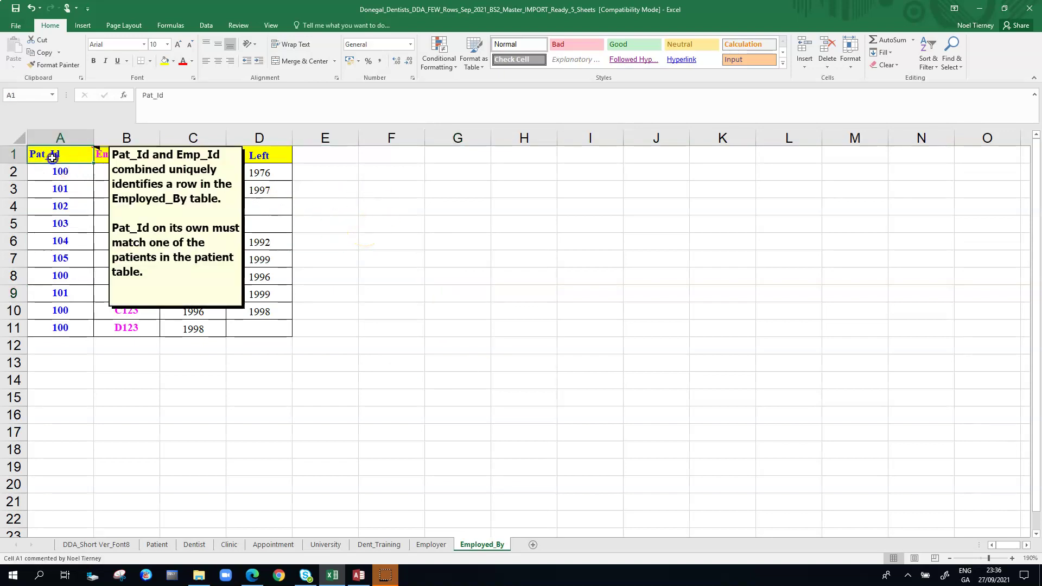
pyautogui.click(607, 184)
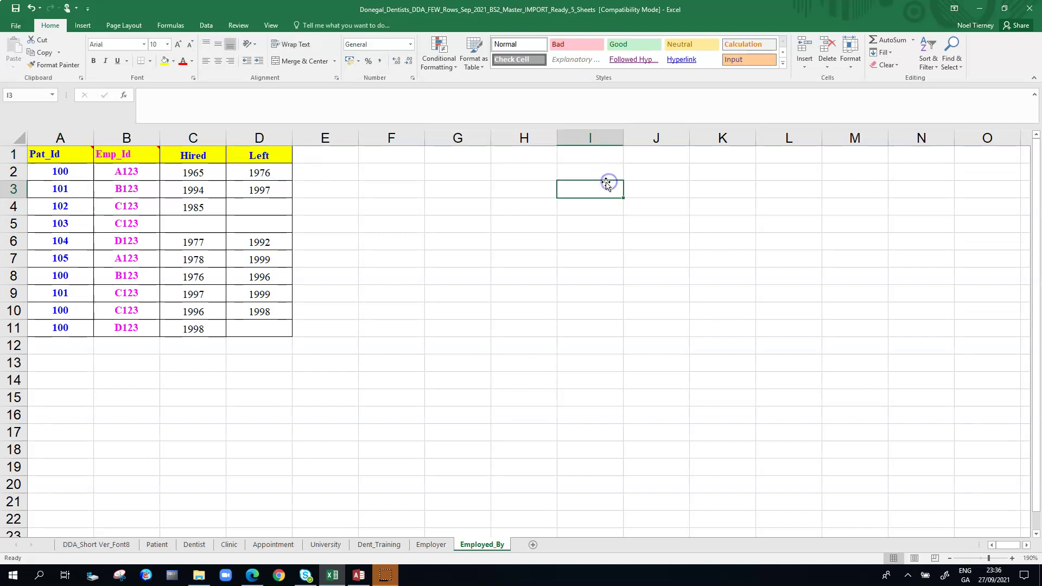